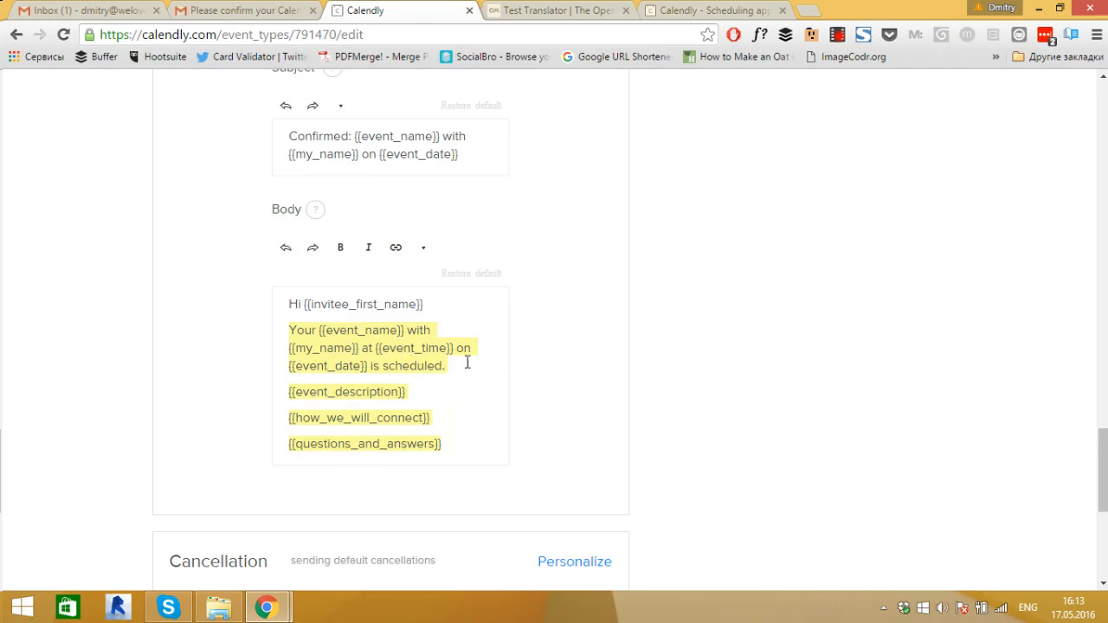
# Step: Review the subject and body of the confirmation email template and close its editor
pyautogui.scroll(2, 567, 320)
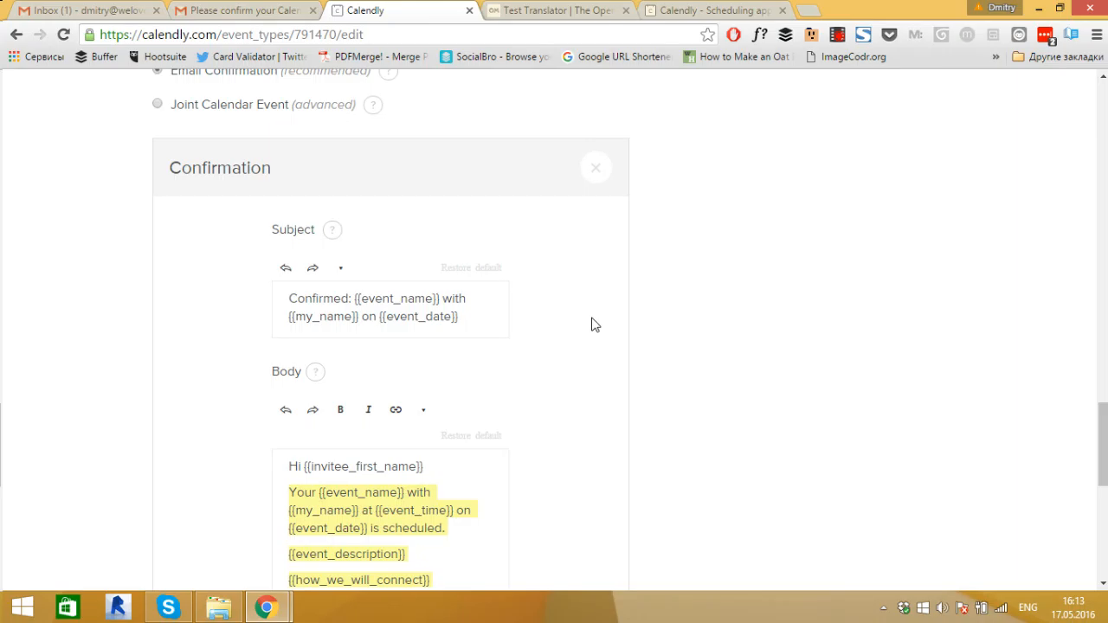
pyautogui.scroll(-4, 594, 324)
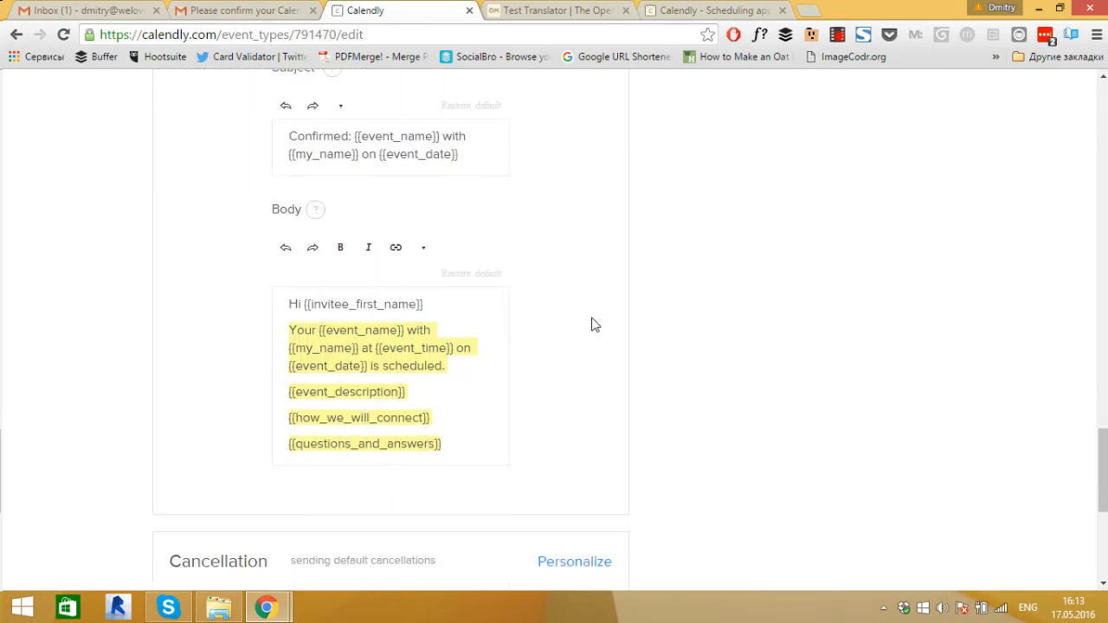
pyautogui.scroll(2, 597, 319)
pyautogui.scroll(2, 594, 317)
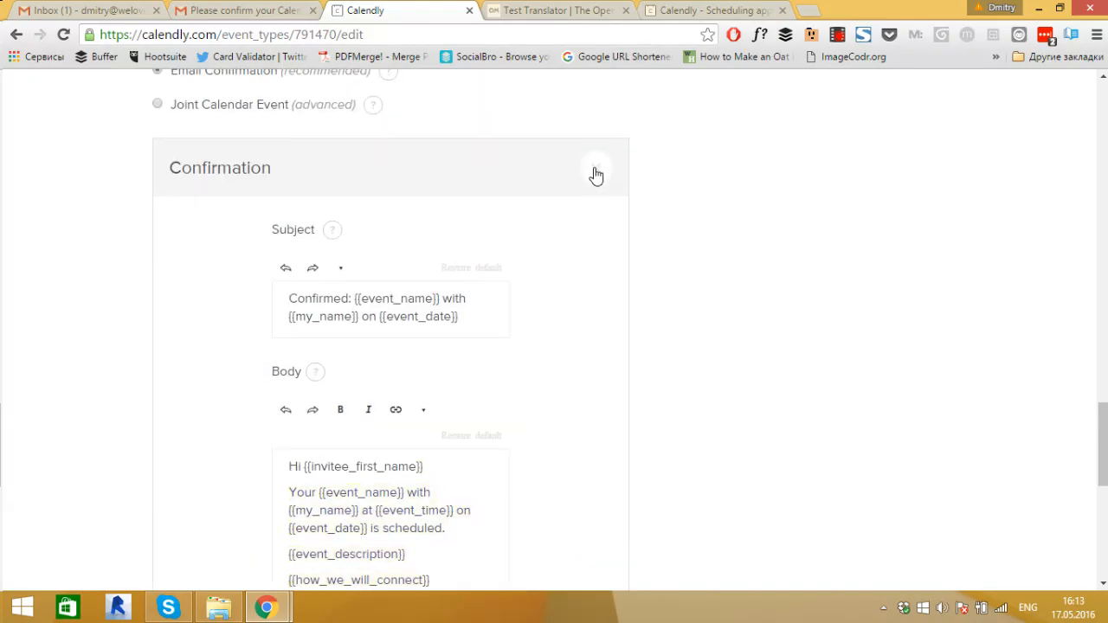
pyautogui.click(596, 175)
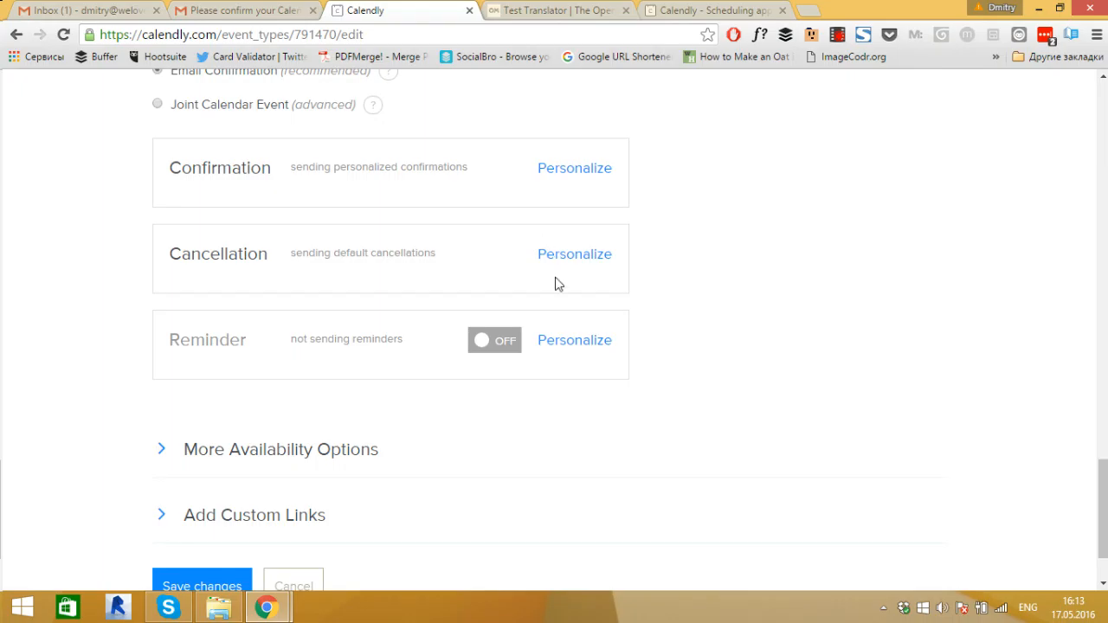
# Step: Turn on the event's reminder email and open its personalization settings
pyautogui.click(488, 343)
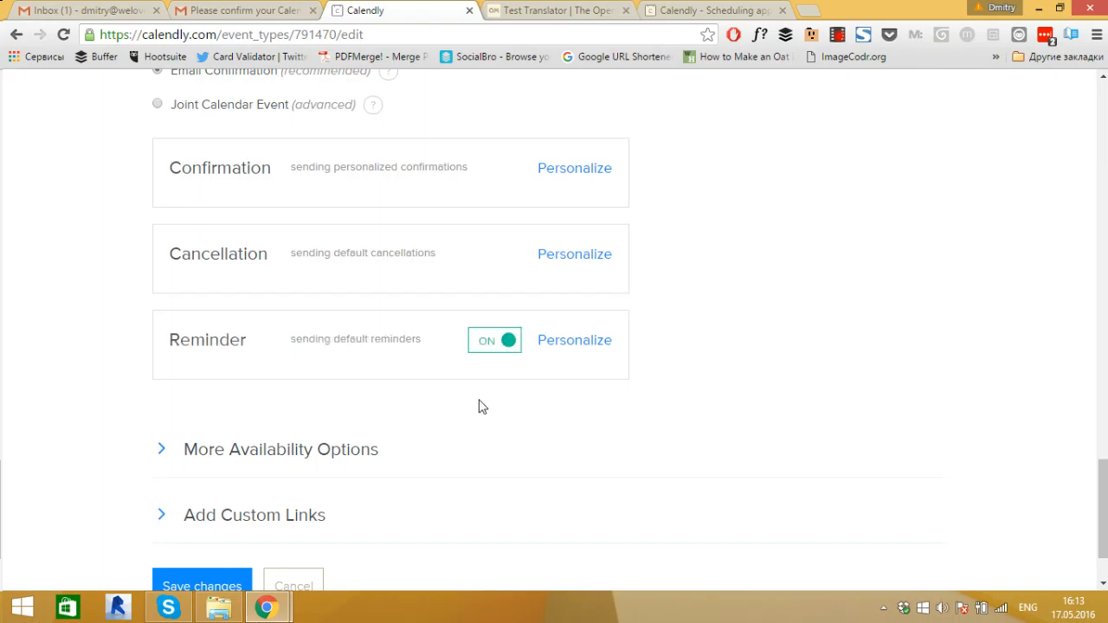
pyautogui.click(575, 349)
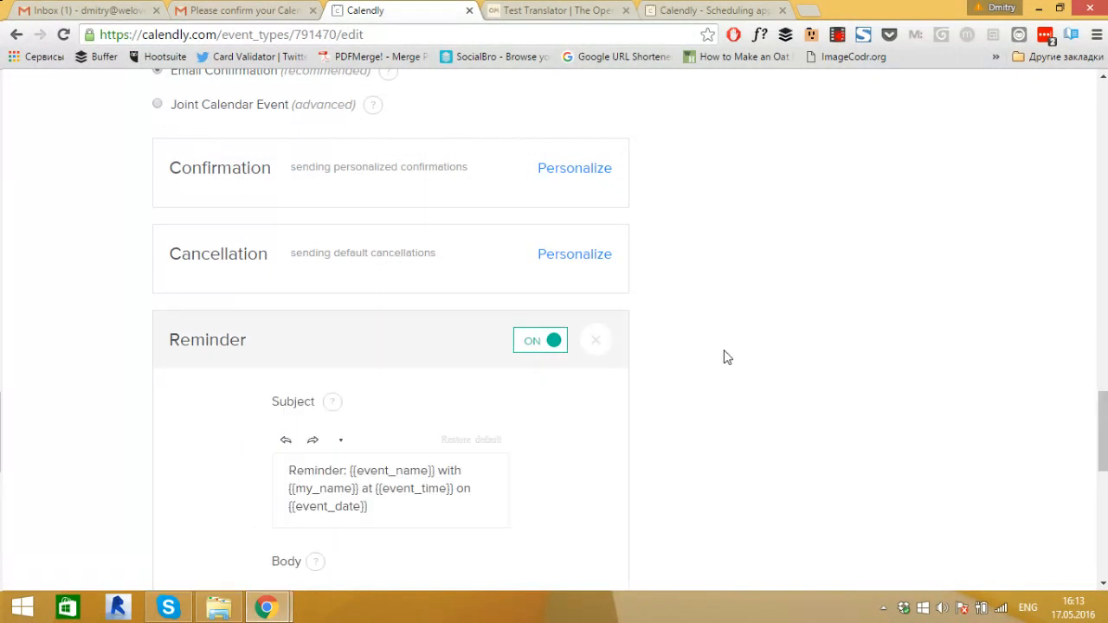
pyautogui.scroll(-5, 722, 353)
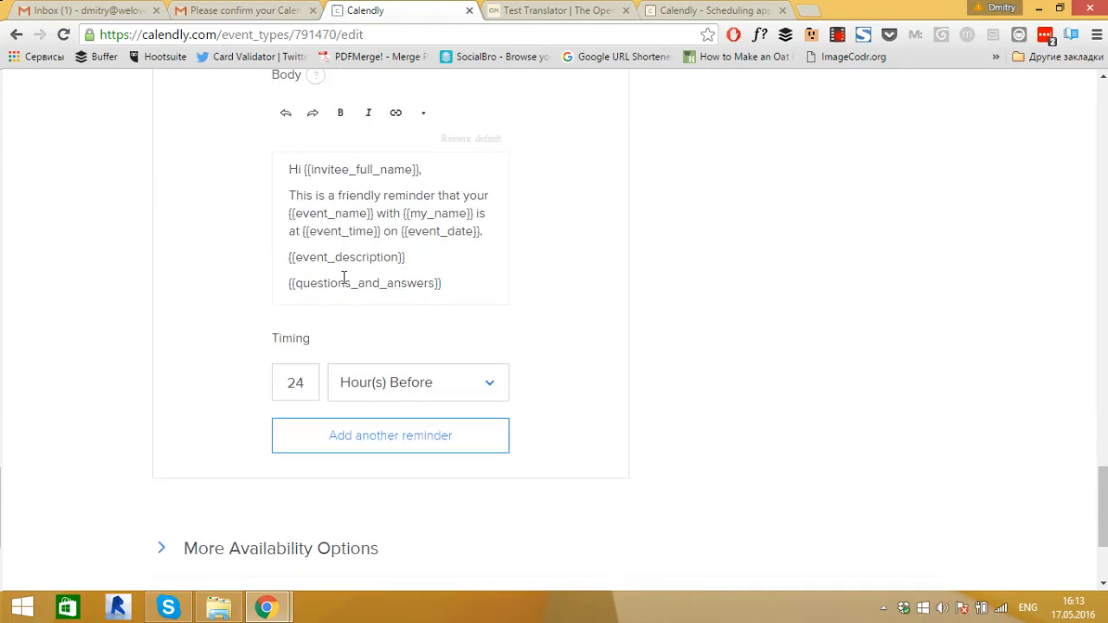
pyautogui.scroll(-1, 421, 283)
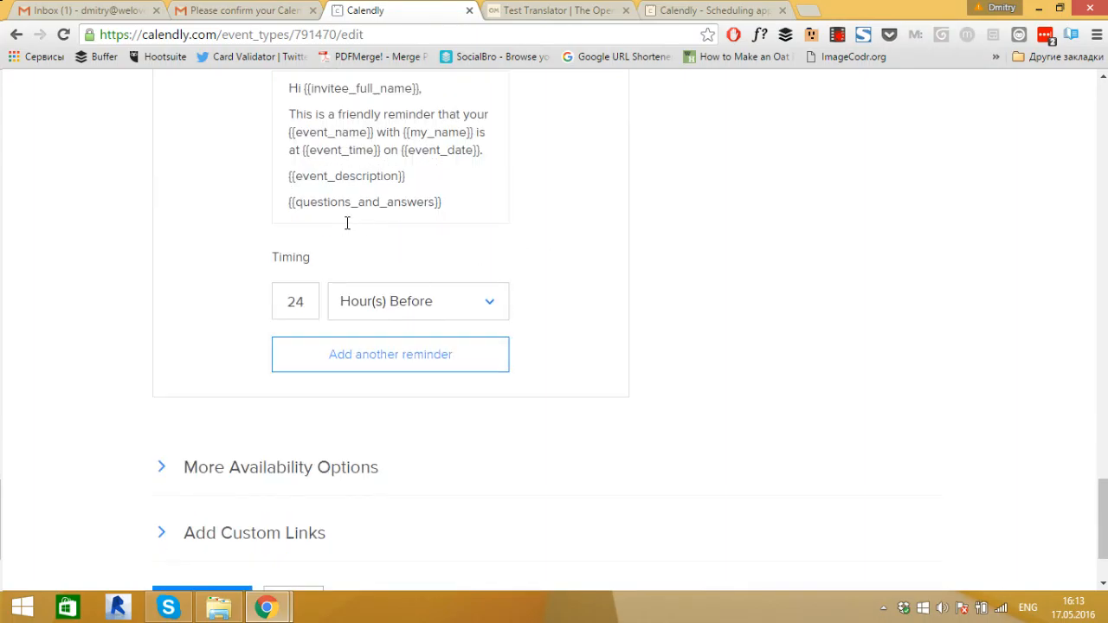
# Step: Set the reminder timing to 2 hours before the event and close the reminder editor
pyautogui.moveTo(304, 300); pyautogui.dragTo(286, 301)
pyautogui.write('2')
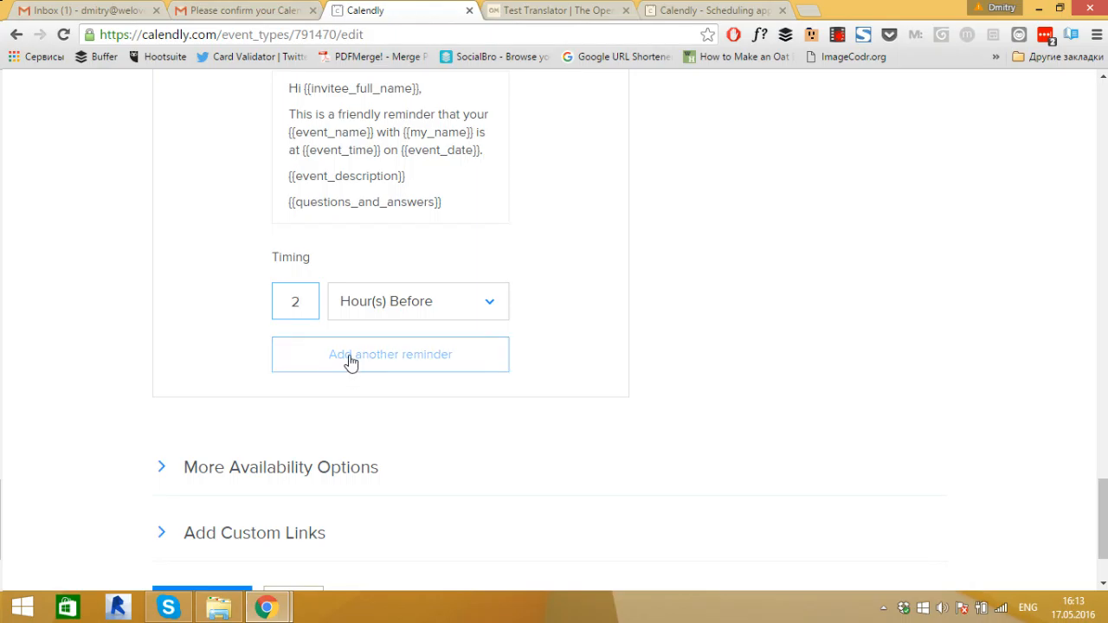
pyautogui.scroll(2, 558, 254)
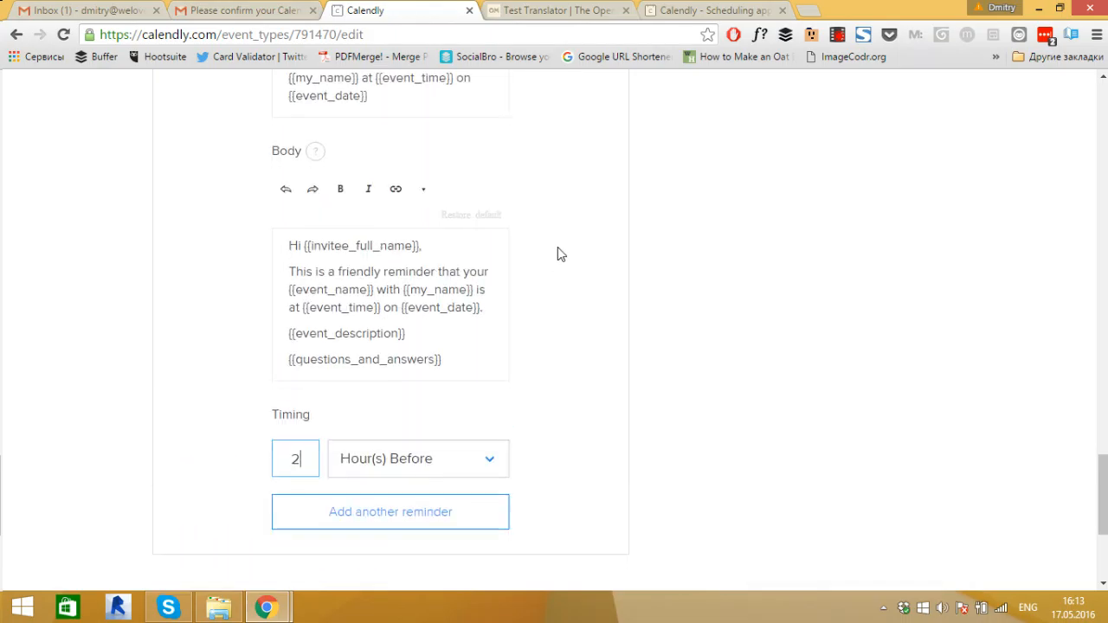
pyautogui.scroll(-2, 557, 253)
pyautogui.scroll(6, 601, 298)
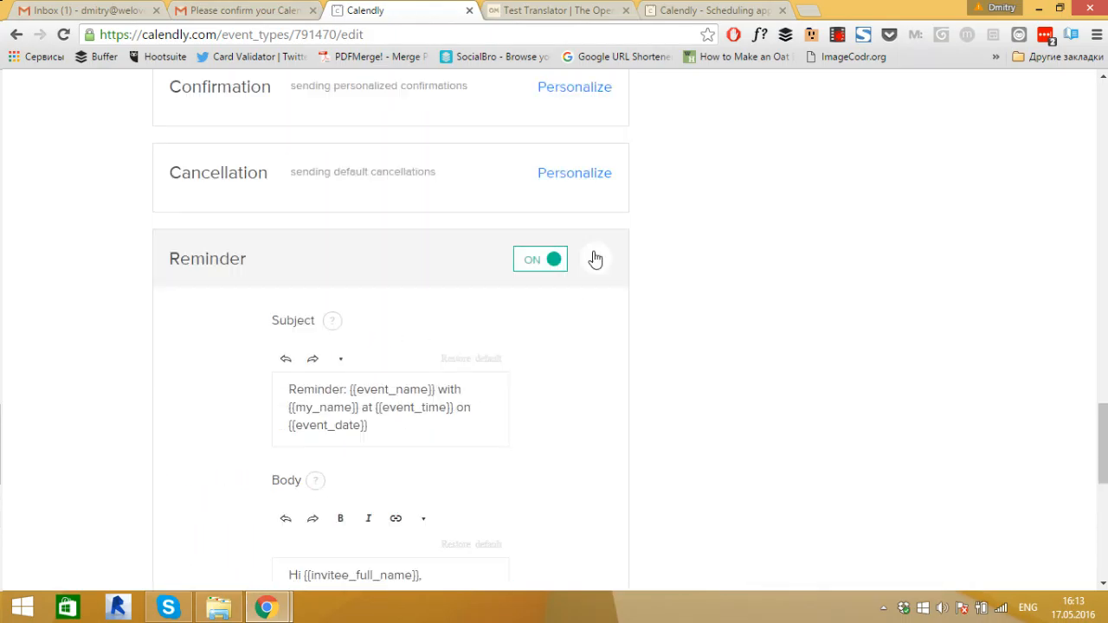
pyautogui.click(592, 261)
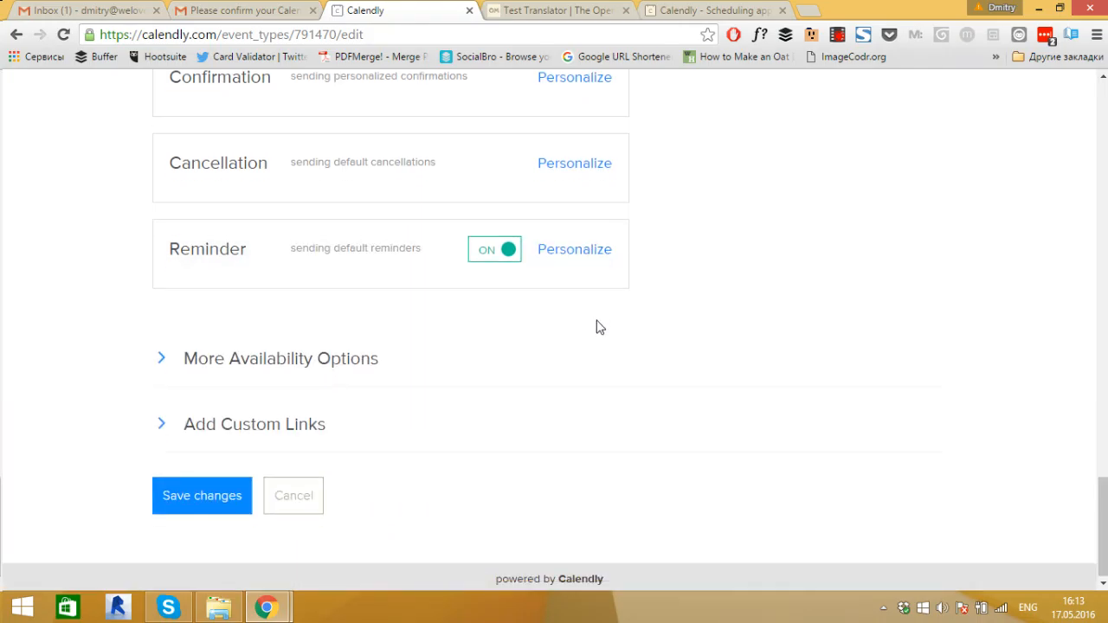
# Step: Expand More Availability Options and read the help text explaining black out dates
pyautogui.click(205, 361)
pyautogui.scroll(-1, 611, 326)
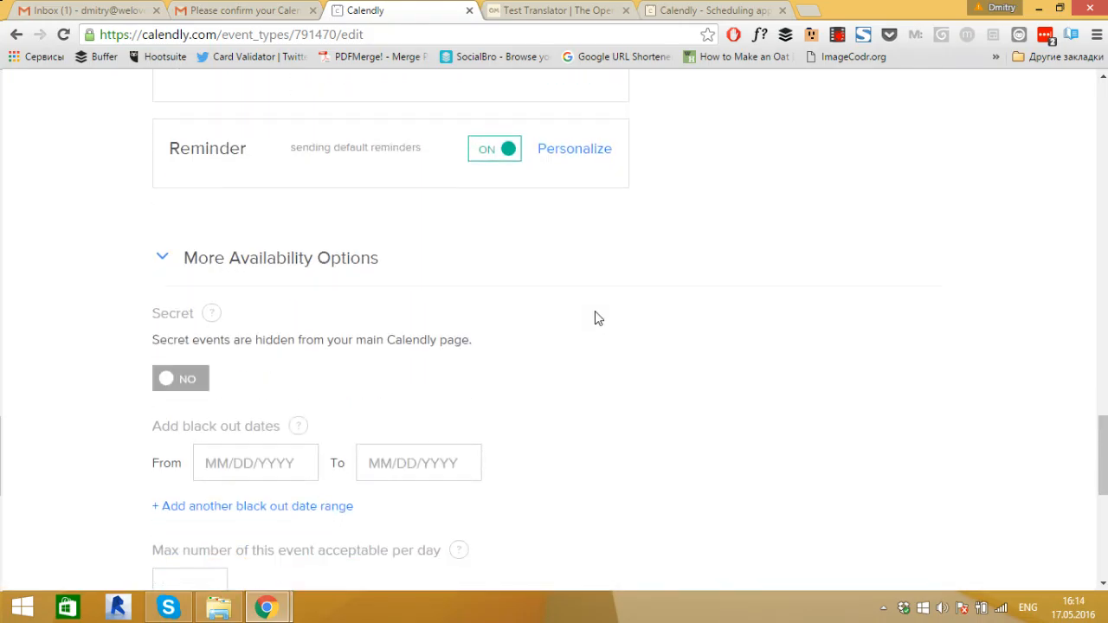
pyautogui.scroll(-1, 594, 317)
pyautogui.scroll(-1, 594, 315)
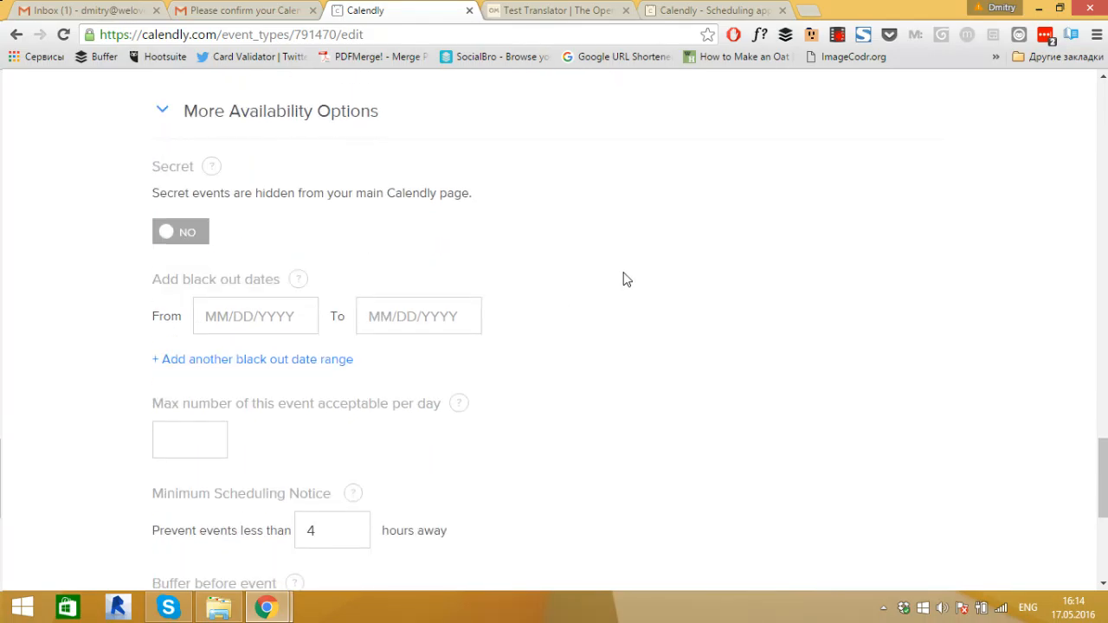
pyautogui.scroll(-1, 571, 277)
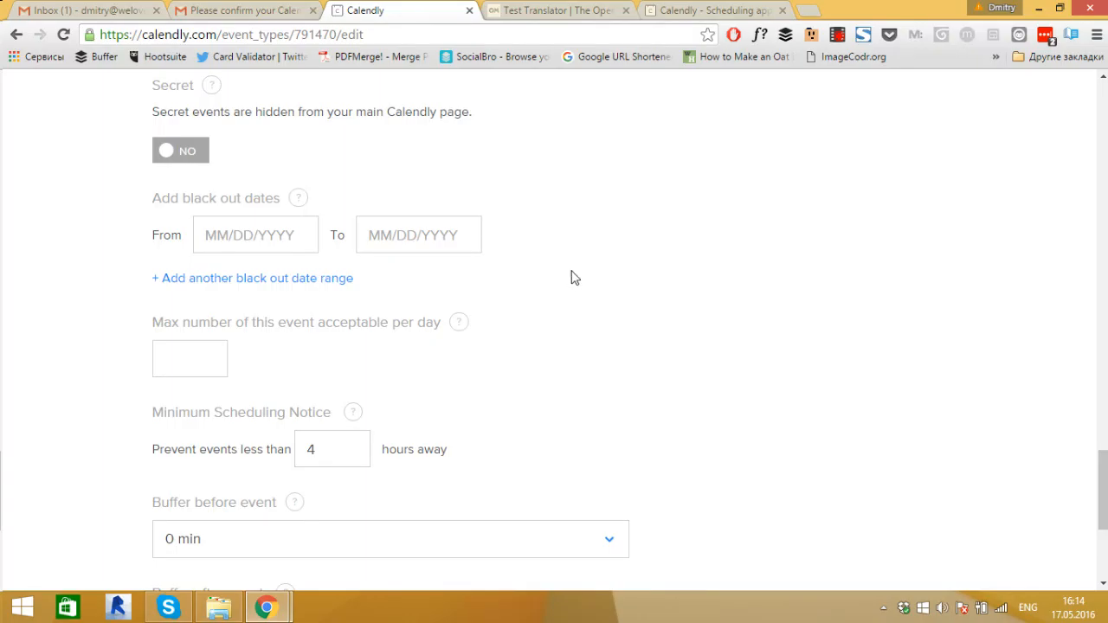
pyautogui.scroll(1, 571, 277)
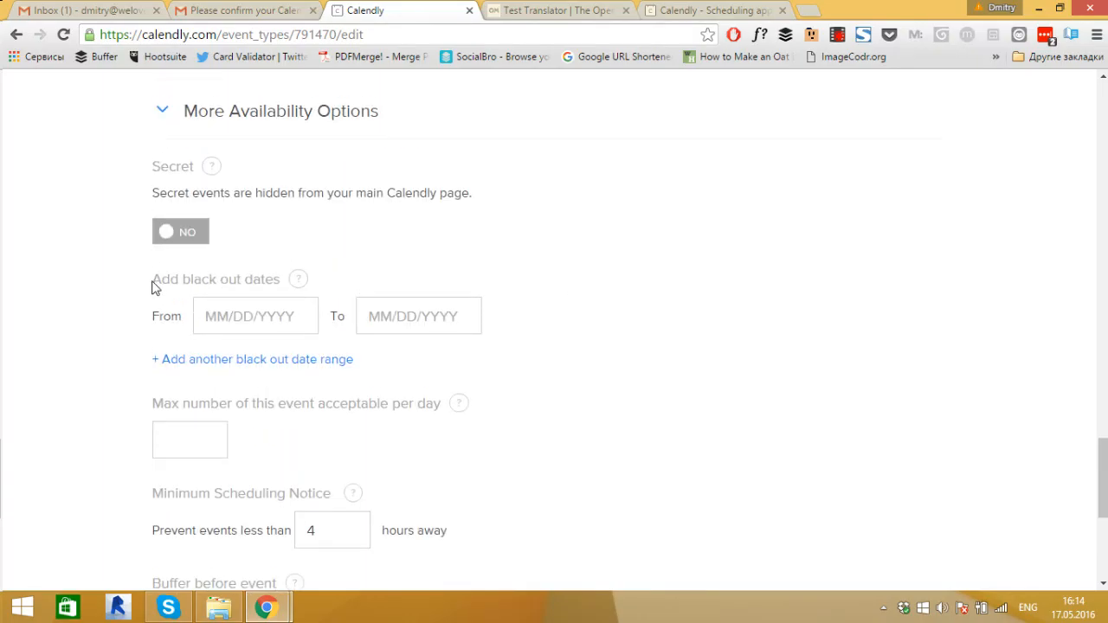
pyautogui.click(300, 282)
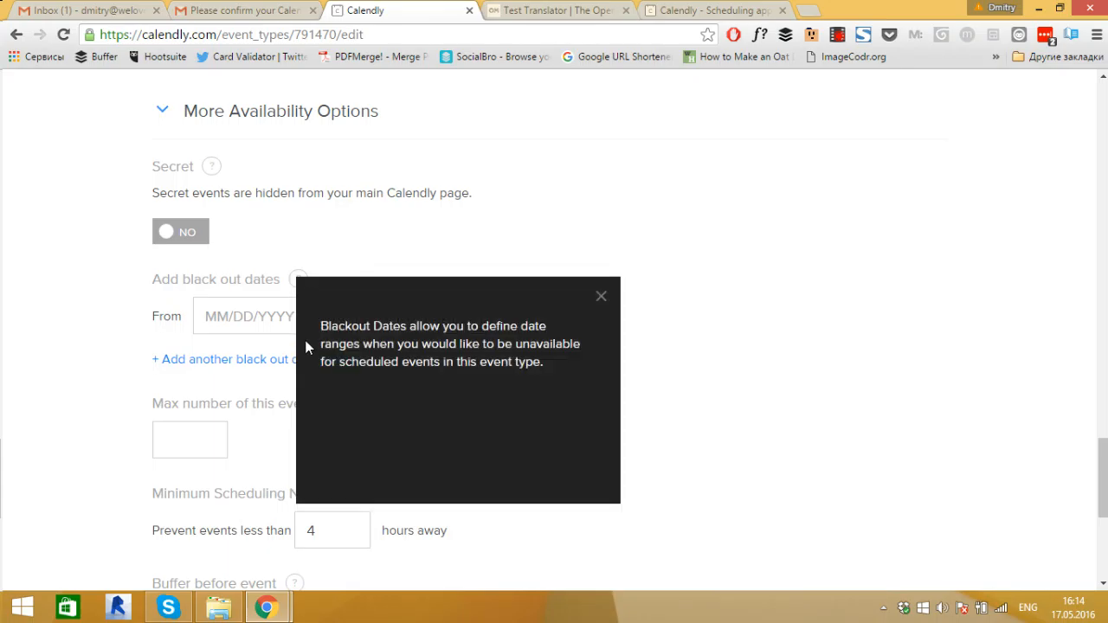
pyautogui.click(555, 224)
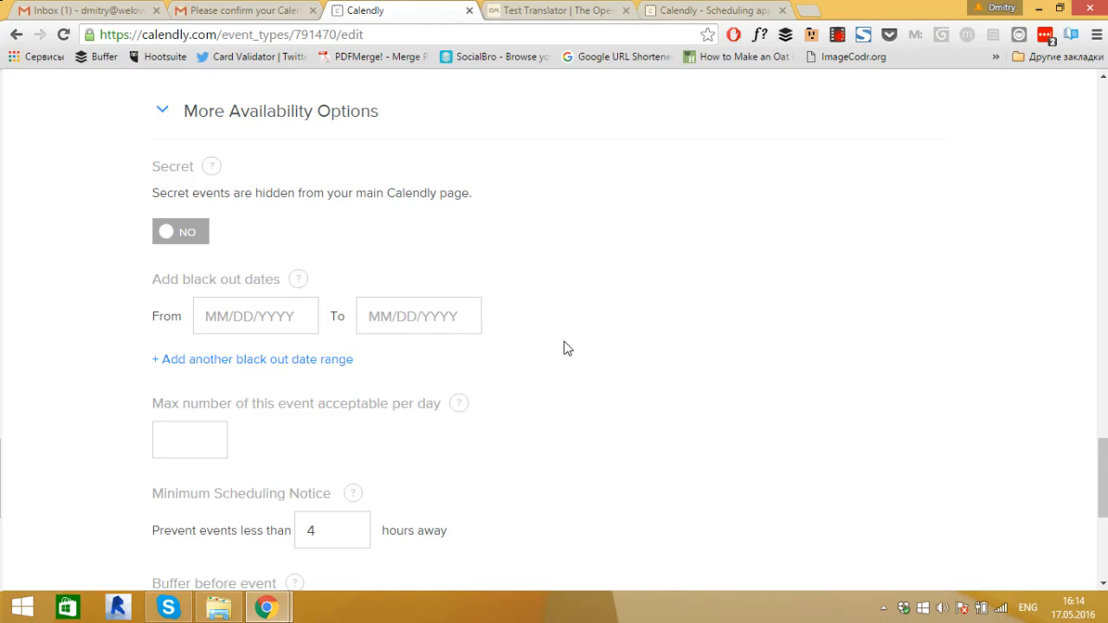
# Step: Examine the Minimum Scheduling Notice setting that prevents bookings on short notice
pyautogui.scroll(-1, 564, 346)
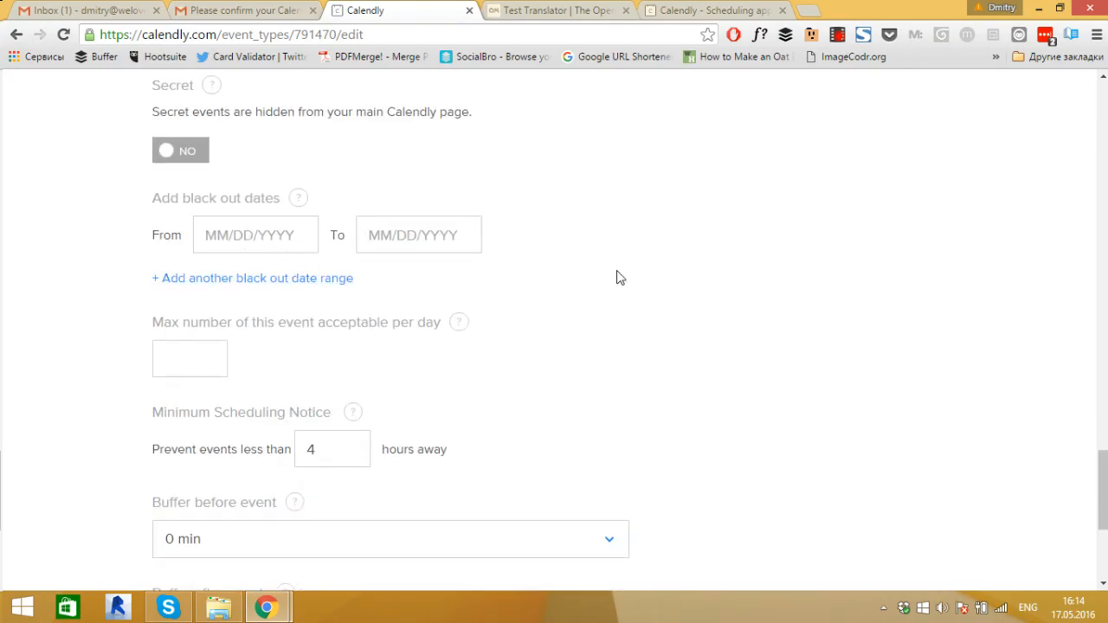
pyautogui.scroll(-1, 620, 277)
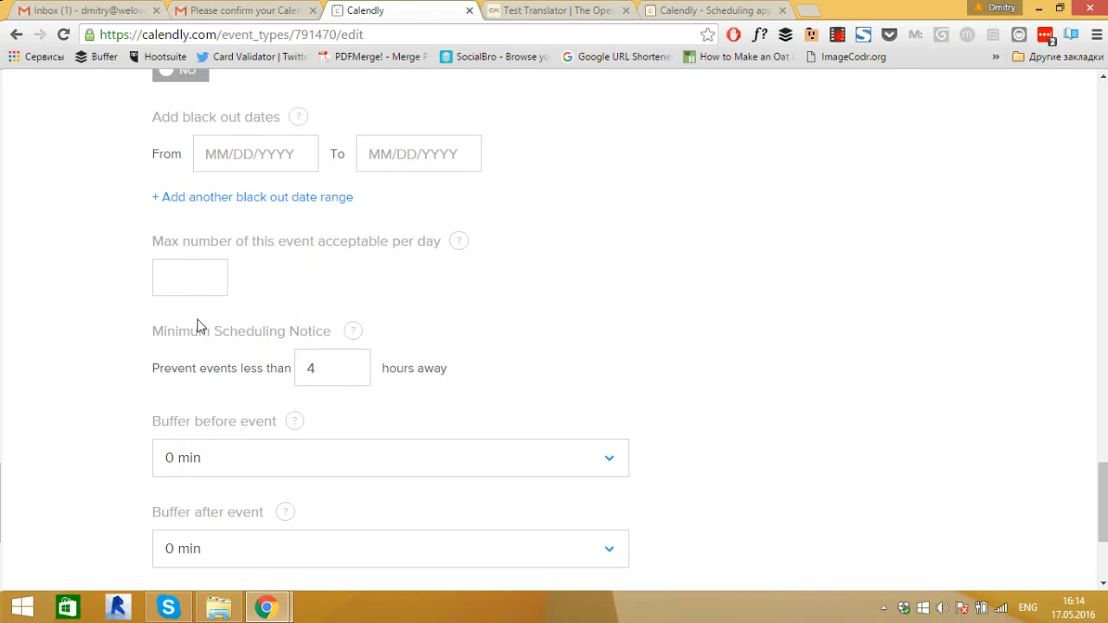
pyautogui.moveTo(155, 333); pyautogui.dragTo(328, 336)
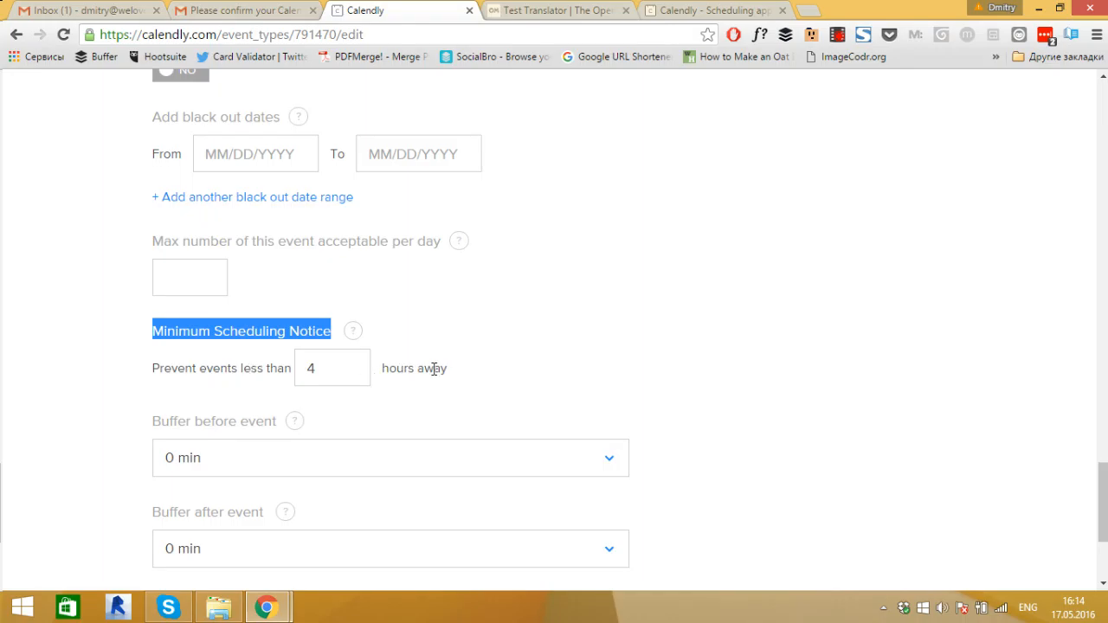
pyautogui.click(334, 370)
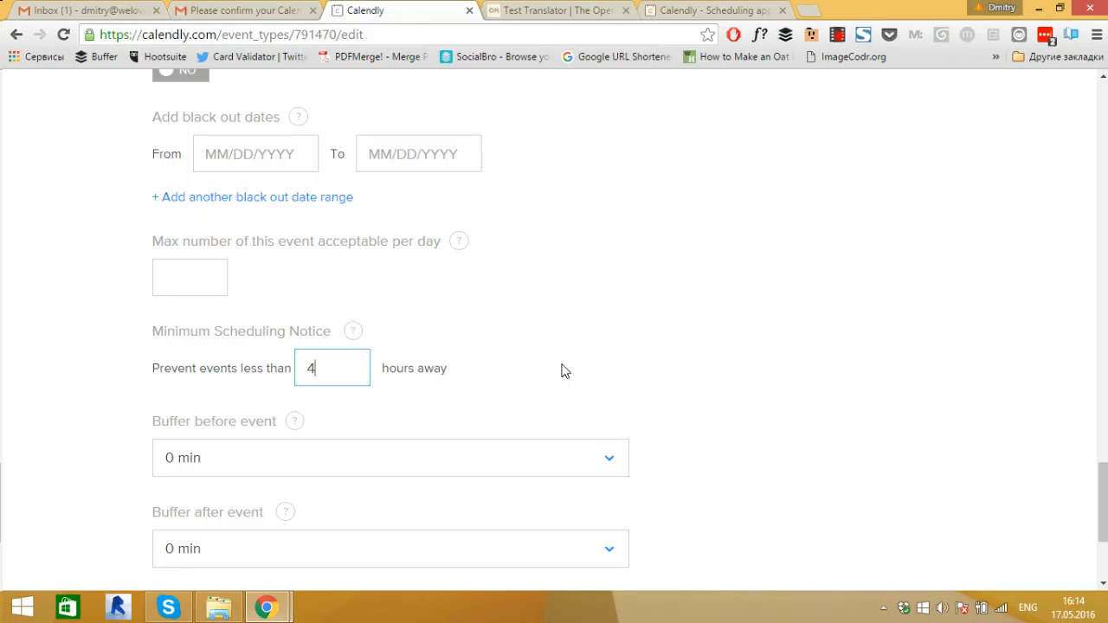
pyautogui.doubleClick(311, 368)
pyautogui.click(437, 364)
# Step: Set the buffer before the event to 30 min
pyautogui.scroll(-2, 498, 361)
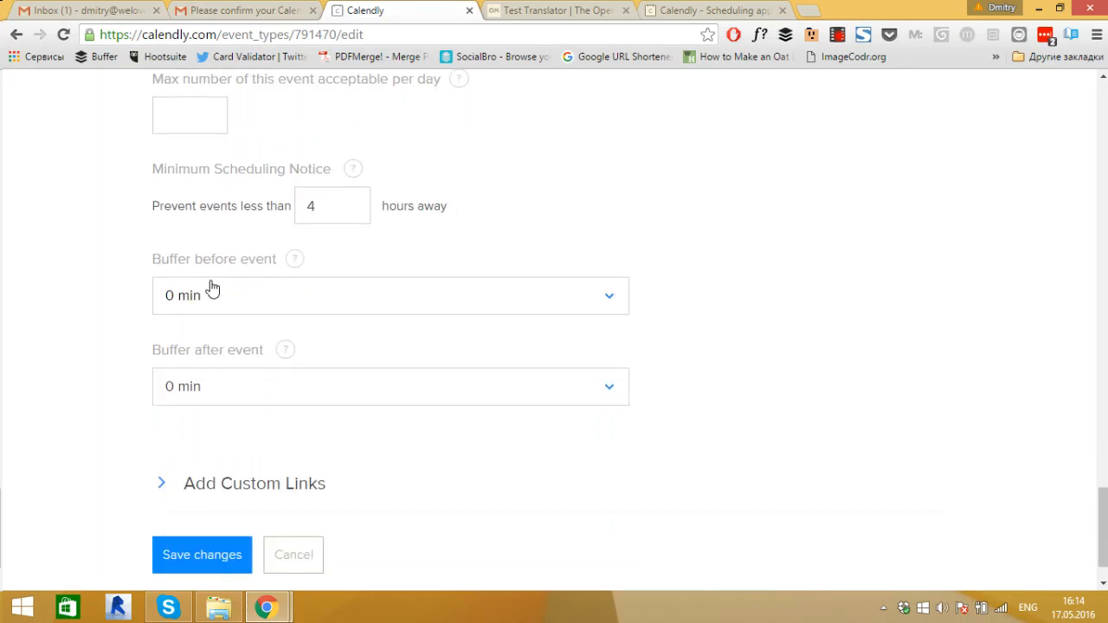
pyautogui.moveTo(154, 262); pyautogui.dragTo(272, 270)
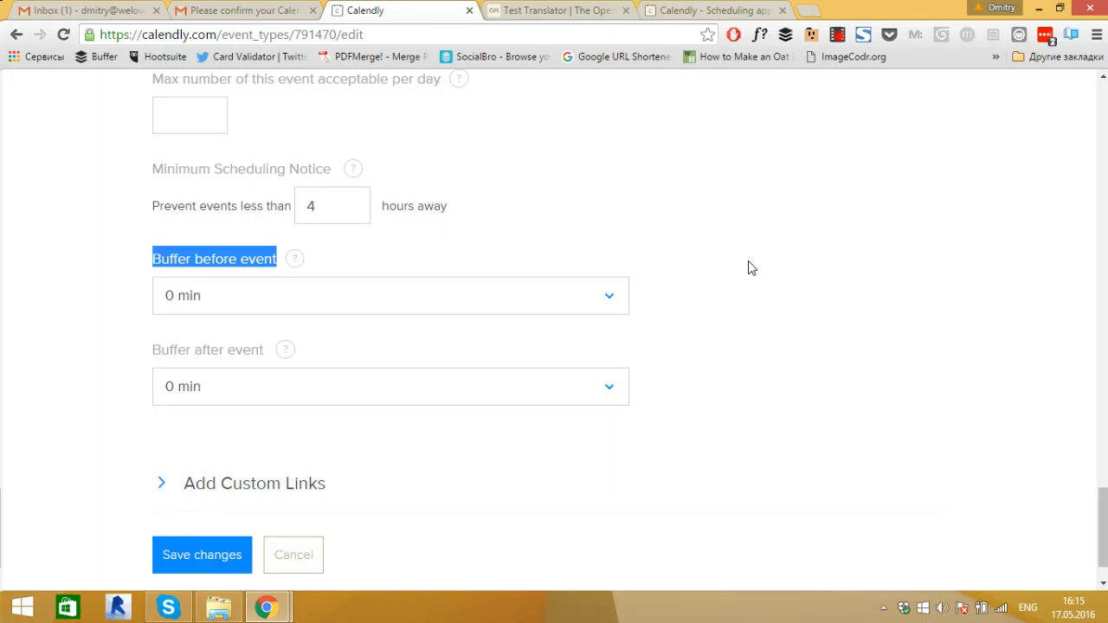
pyautogui.click(614, 299)
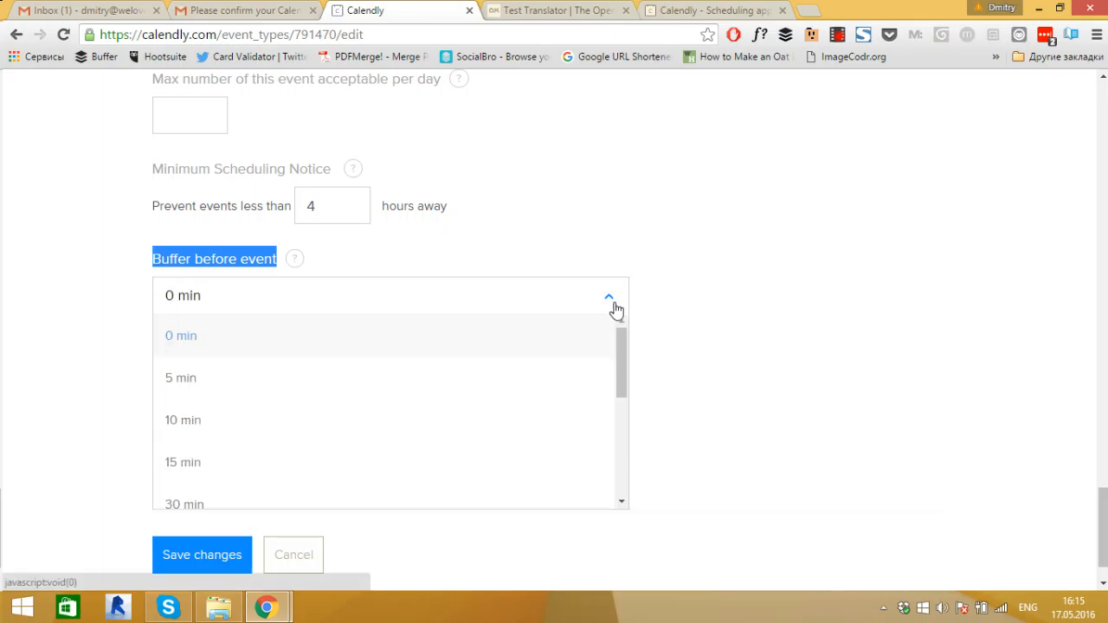
pyautogui.moveTo(623, 358); pyautogui.dragTo(623, 391)
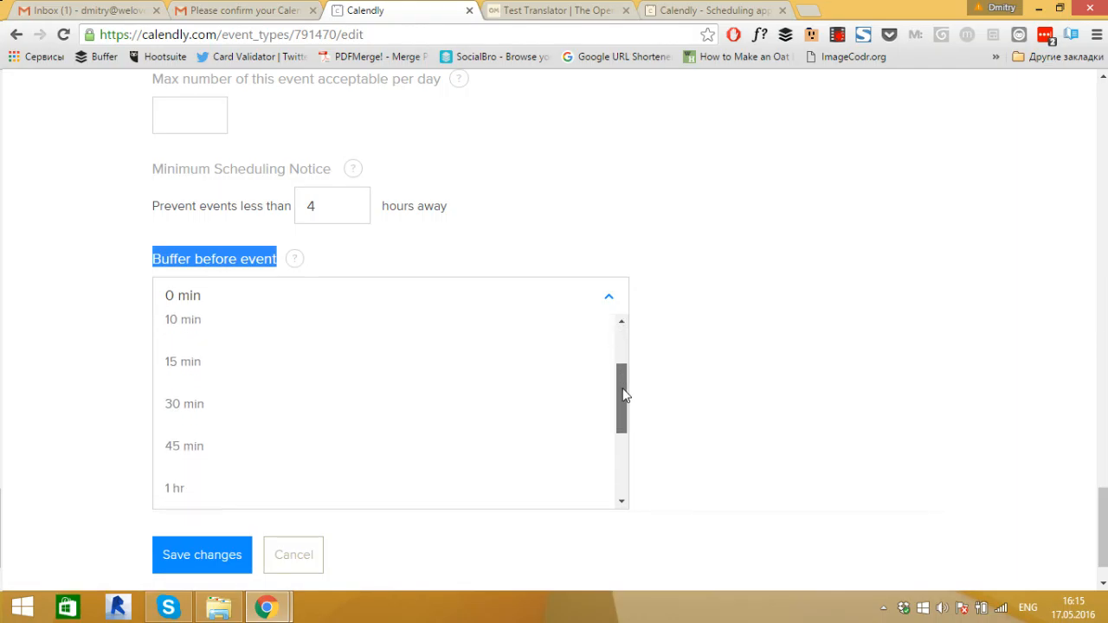
pyautogui.click(194, 414)
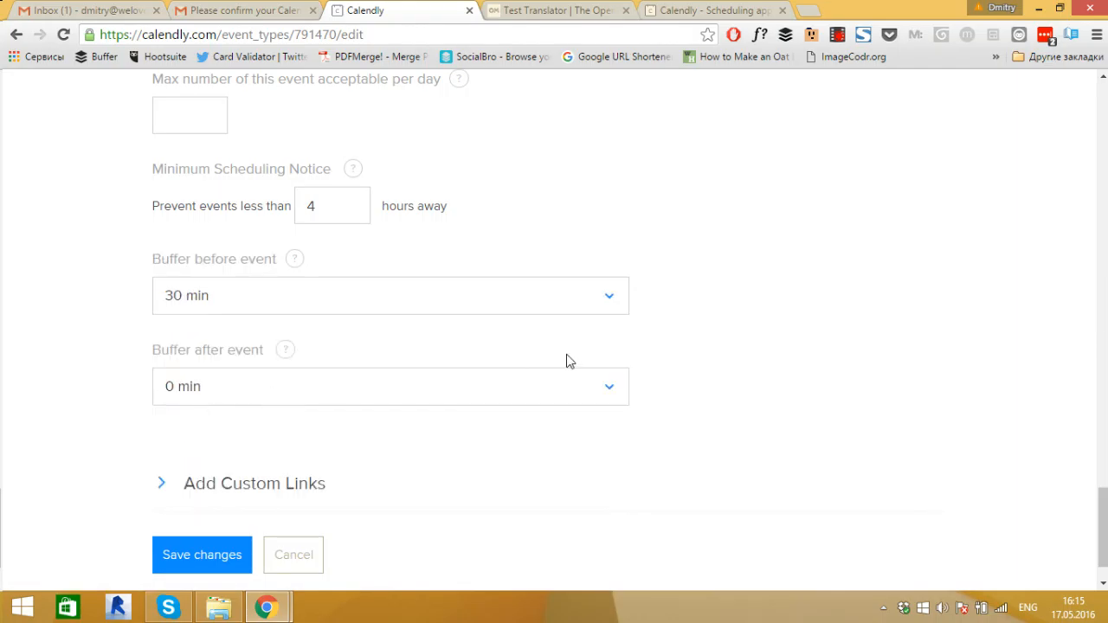
# Step: Set the buffer after the event to 30 min
pyautogui.click(615, 389)
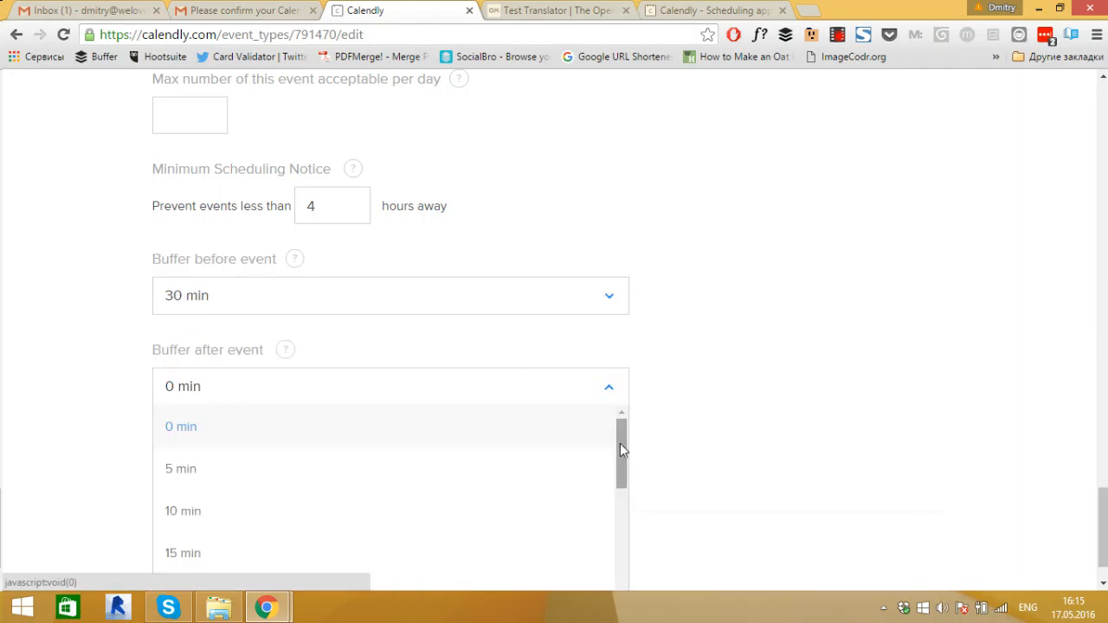
pyautogui.moveTo(619, 443); pyautogui.dragTo(625, 476)
pyautogui.click(186, 526)
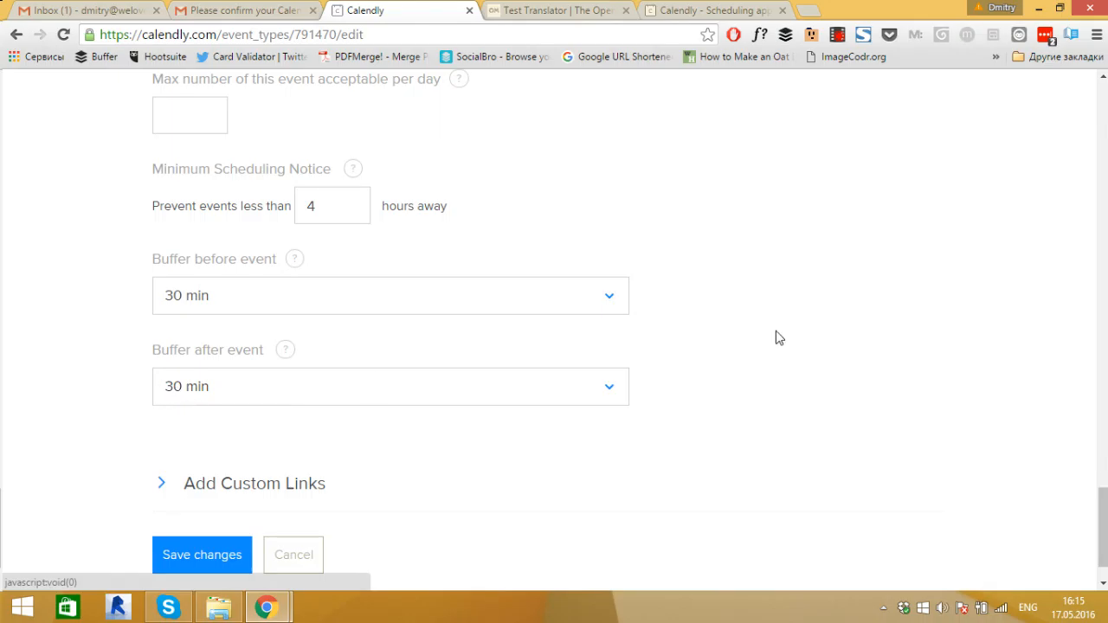
# Step: Expand the Add Custom Links section of the event settings
pyautogui.scroll(-1, 778, 337)
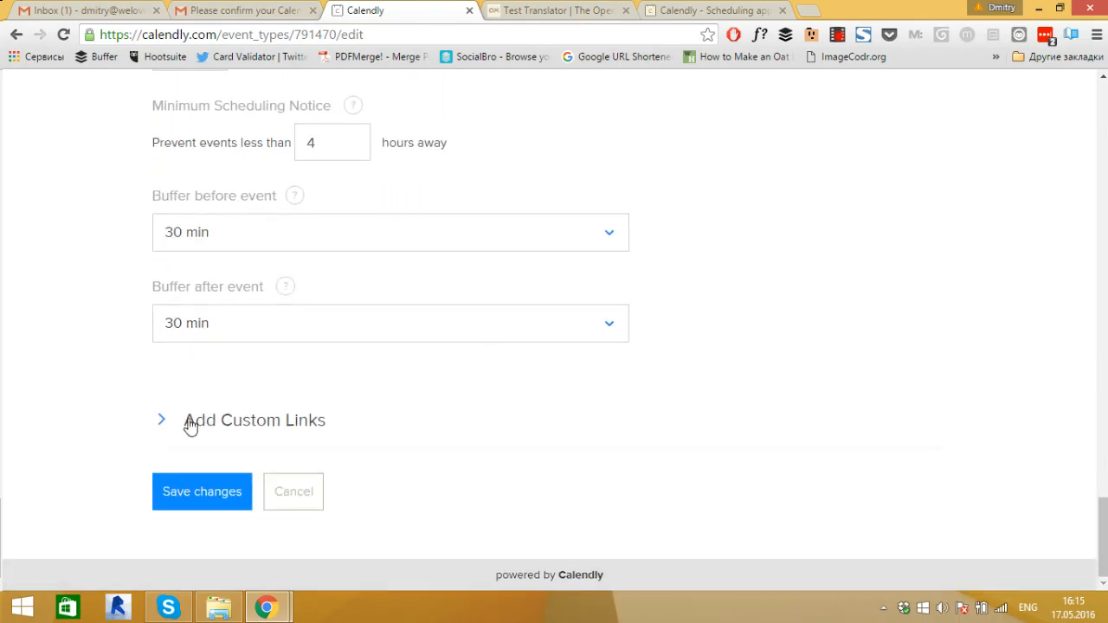
pyautogui.click(163, 421)
pyautogui.scroll(-3, 762, 361)
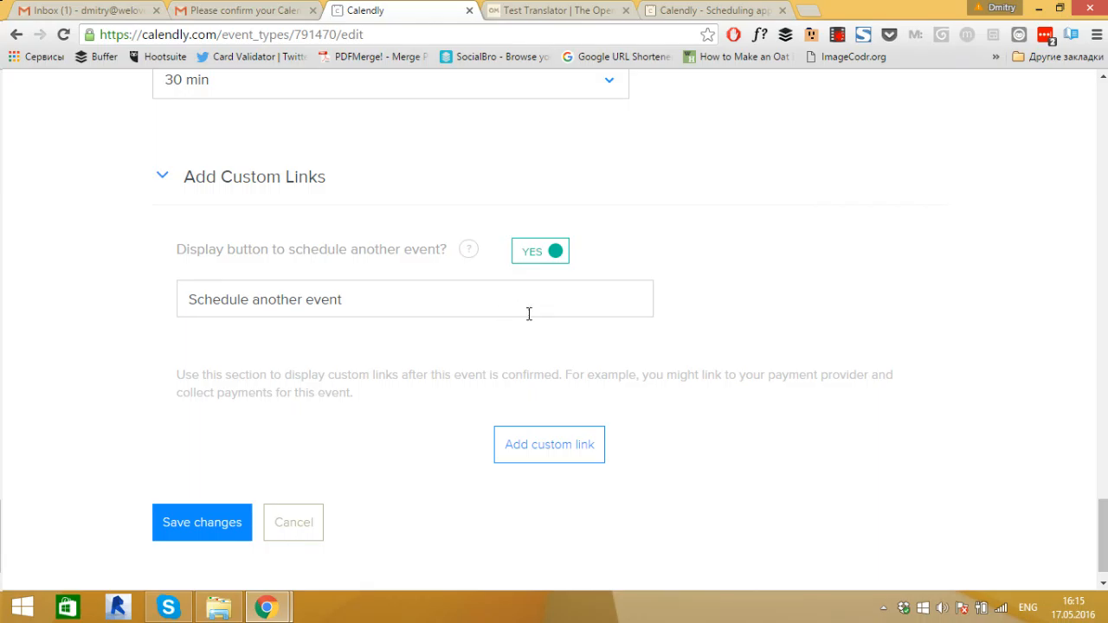
# Step: Start a new custom link for the event and name it "Check out my website"
pyautogui.scroll(-1, 529, 313)
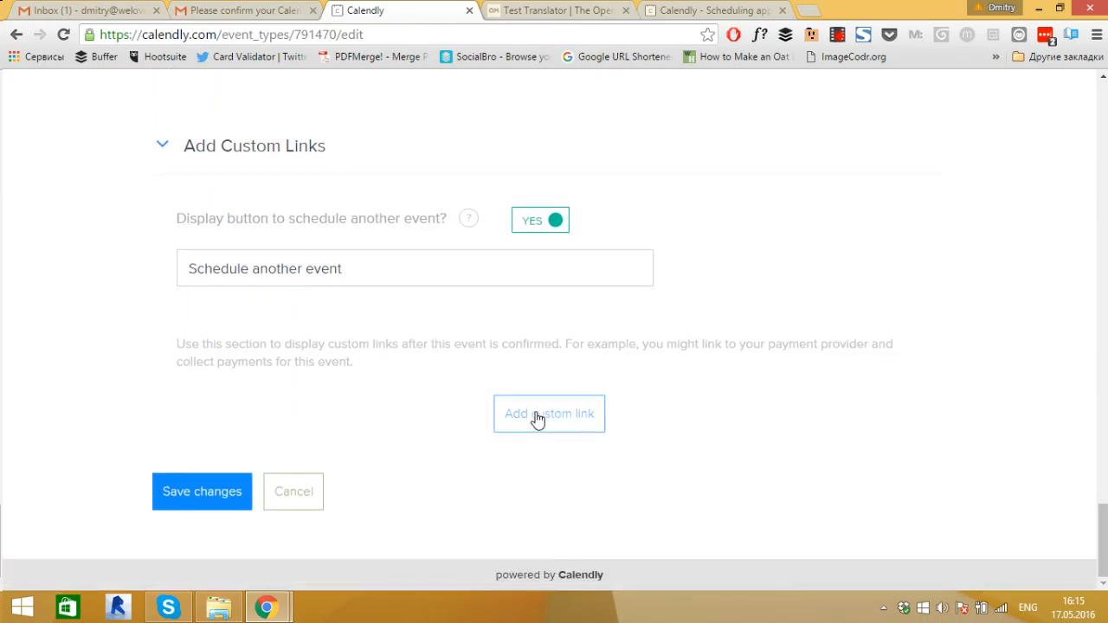
pyautogui.click(536, 418)
pyautogui.scroll(-1, 531, 401)
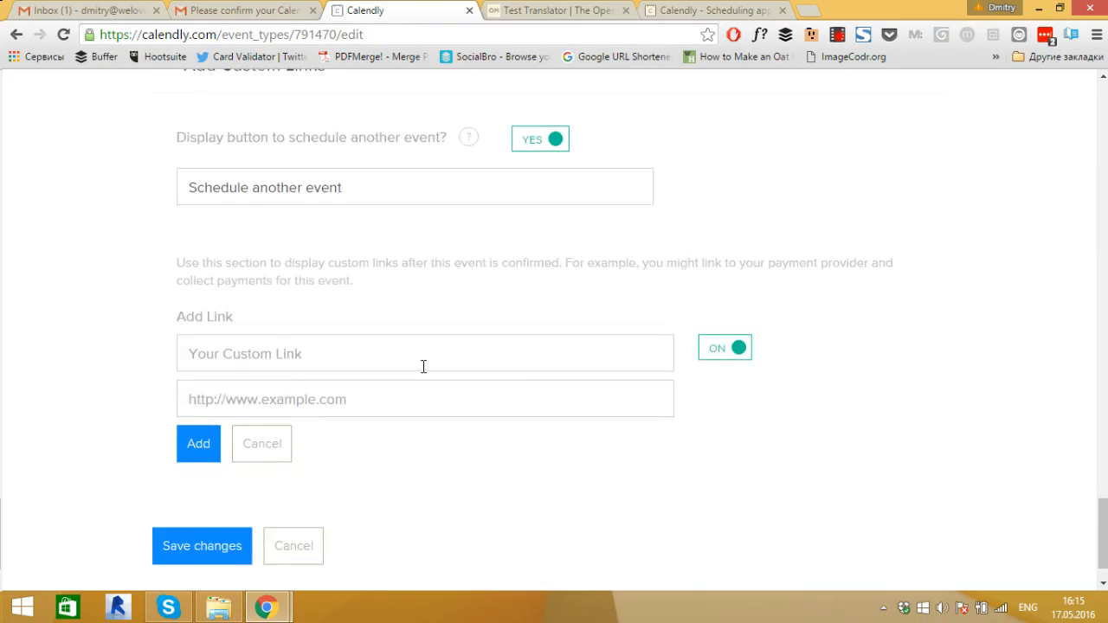
pyautogui.click(342, 354)
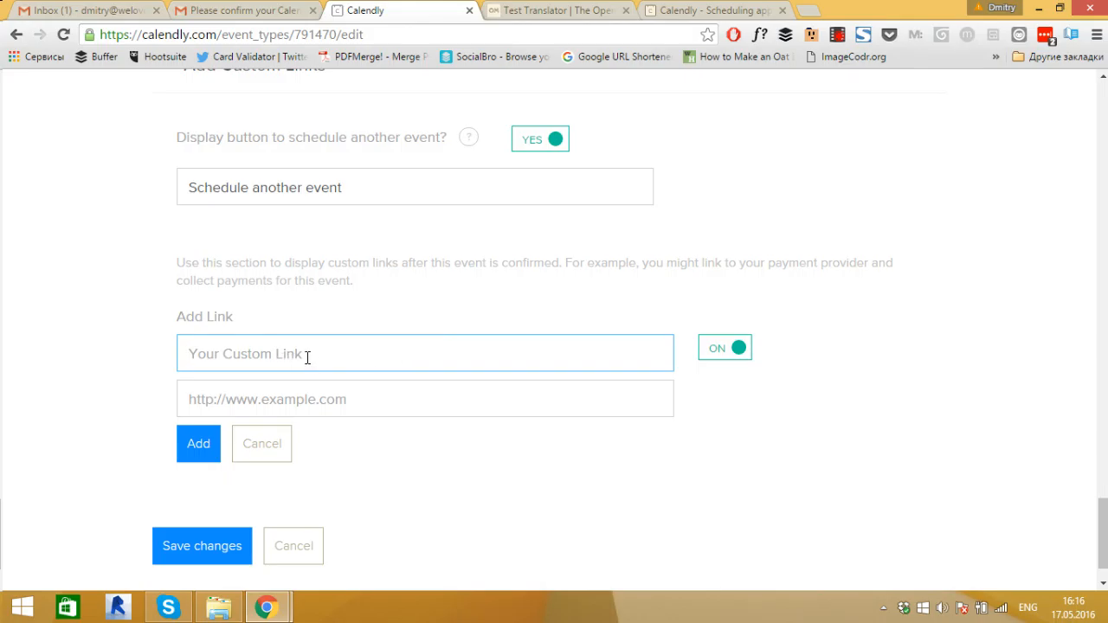
pyautogui.write('Check out')
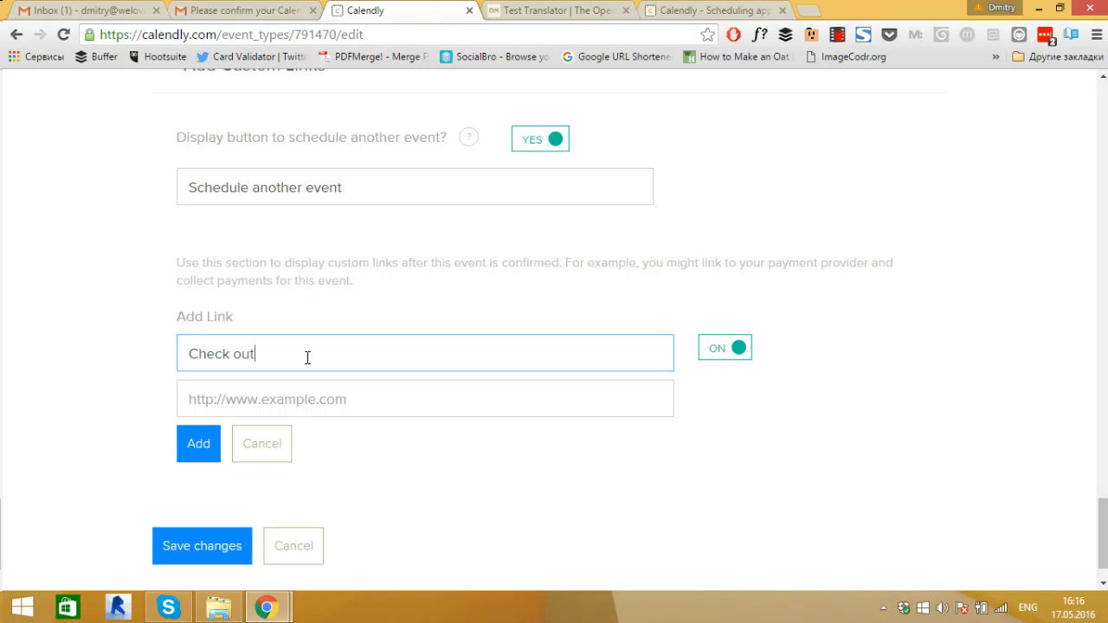
pyautogui.write(' my website')
pyautogui.press('Tab')
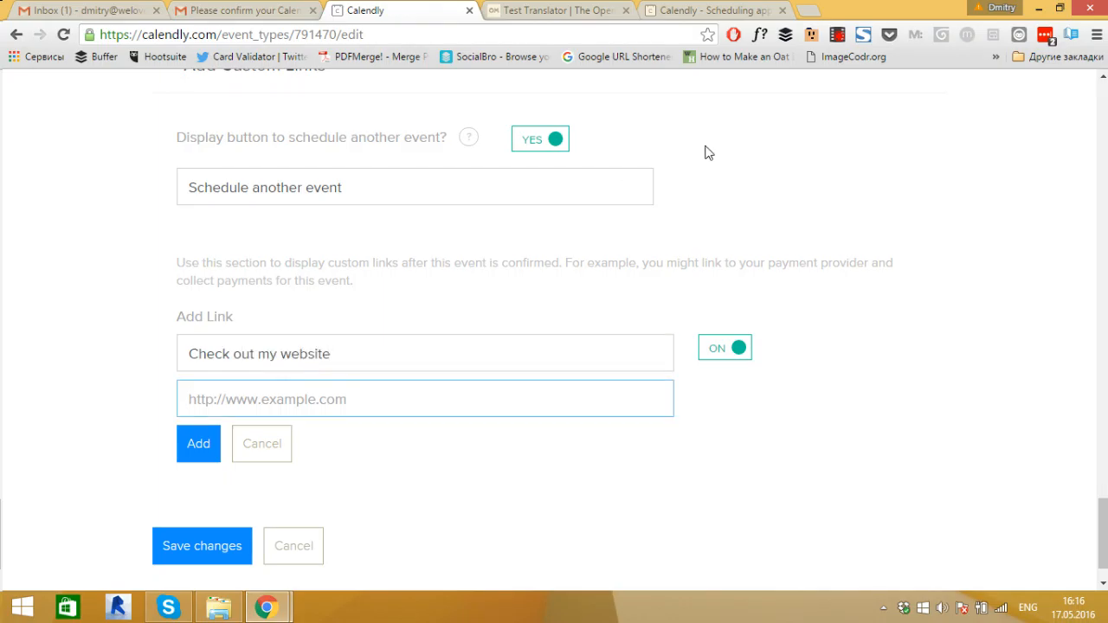
# Step: Copy the address bestrussiantranslator.com from a new browser tab into the custom link's URL
pyautogui.click(807, 10)
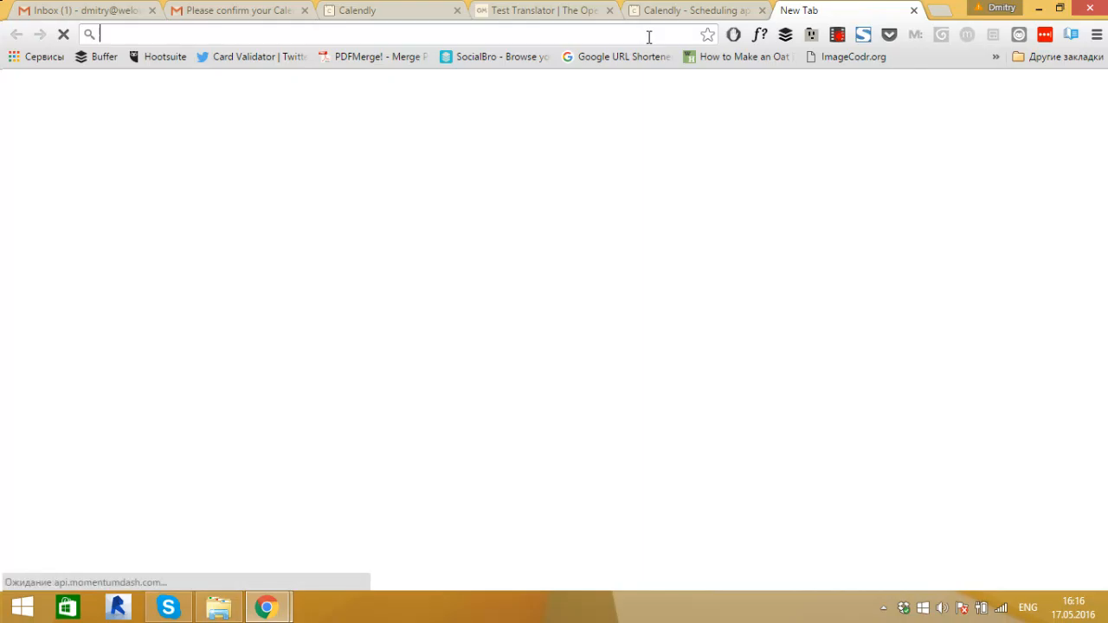
pyautogui.write('bes')
pyautogui.click(287, 34)
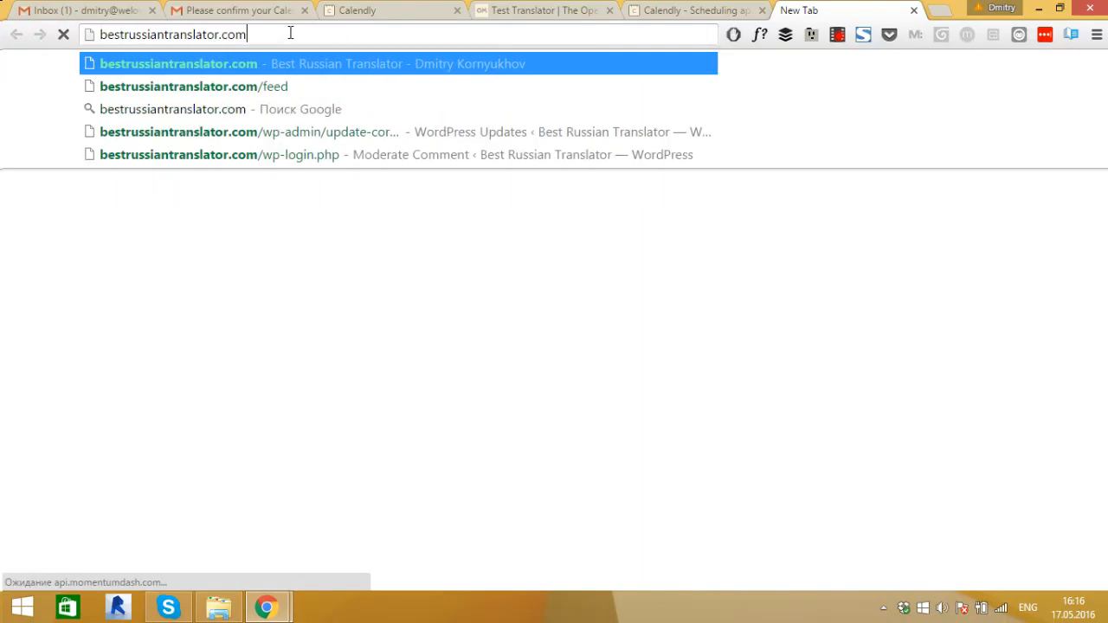
pyautogui.hotkey('ctrl', 'a')
pyautogui.hotkey('ctrl', 'c')
pyautogui.click(363, 12)
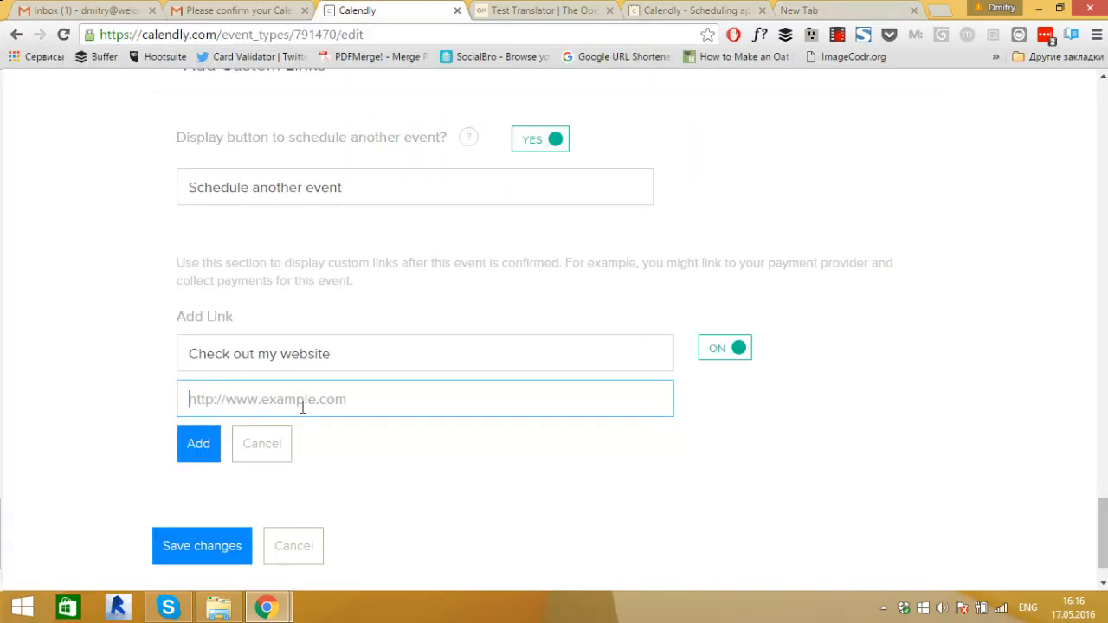
pyautogui.hotkey('ctrl', 'v')
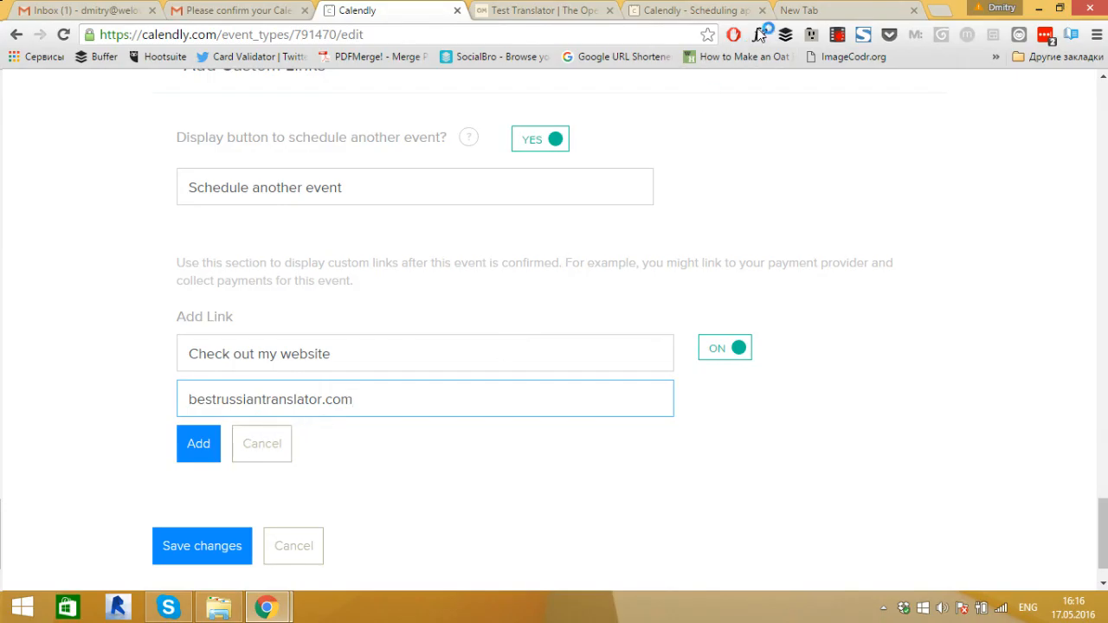
pyautogui.click(809, 10)
pyautogui.press('Return')
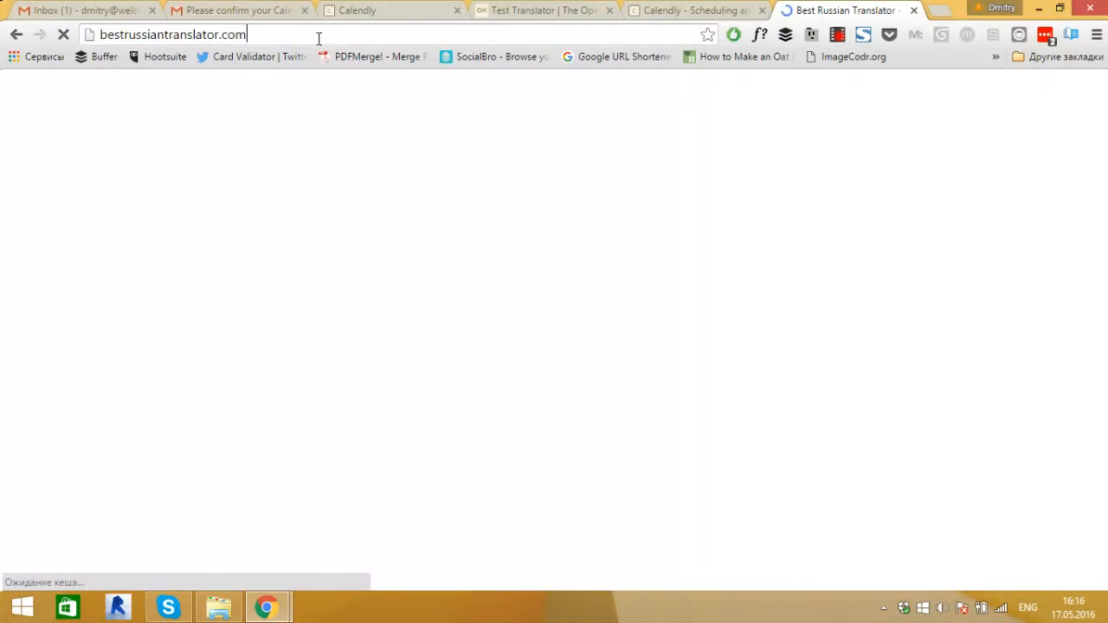
pyautogui.click(363, 35)
pyautogui.click(378, 9)
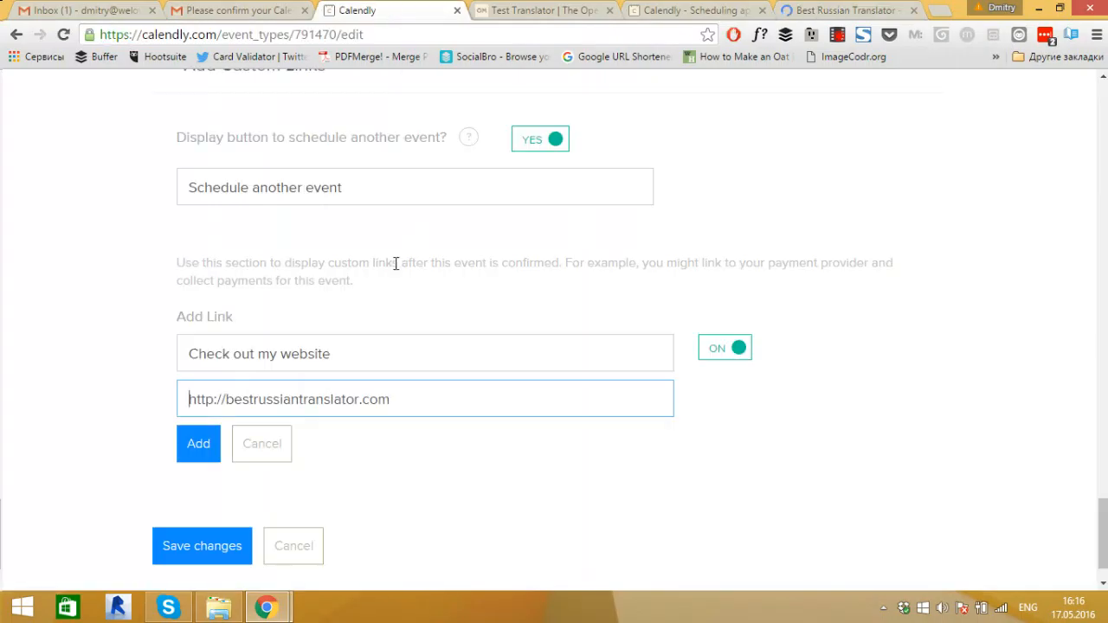
pyautogui.tripleClick(413, 398)
pyautogui.click(416, 466)
# Step: Add the website link to the event's custom links and save the event type's changes
pyautogui.scroll(-1, 413, 468)
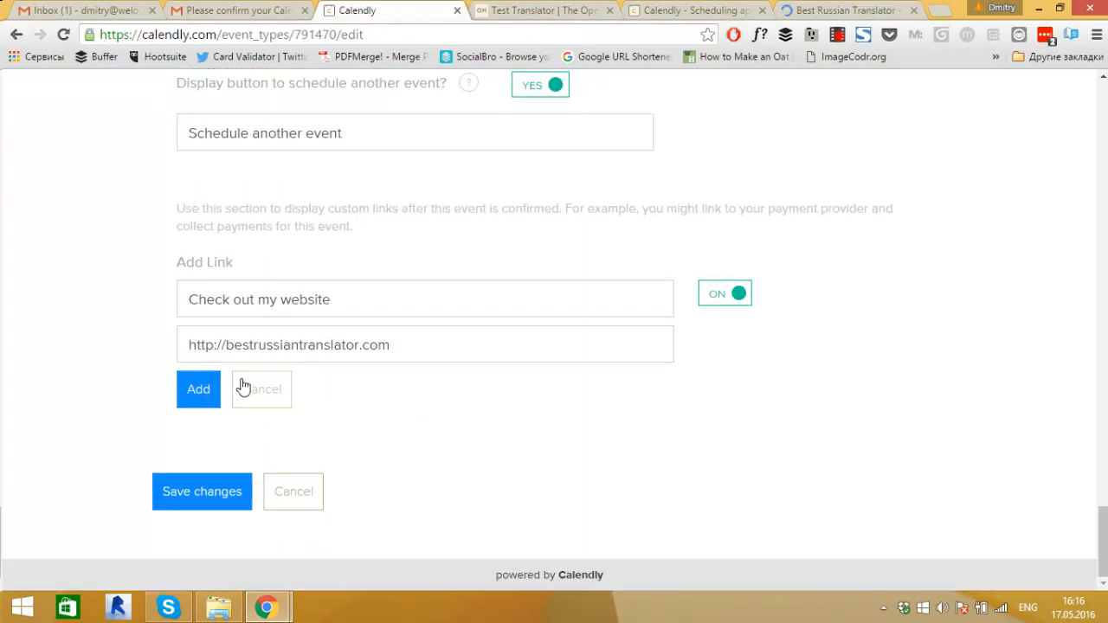
pyautogui.click(200, 389)
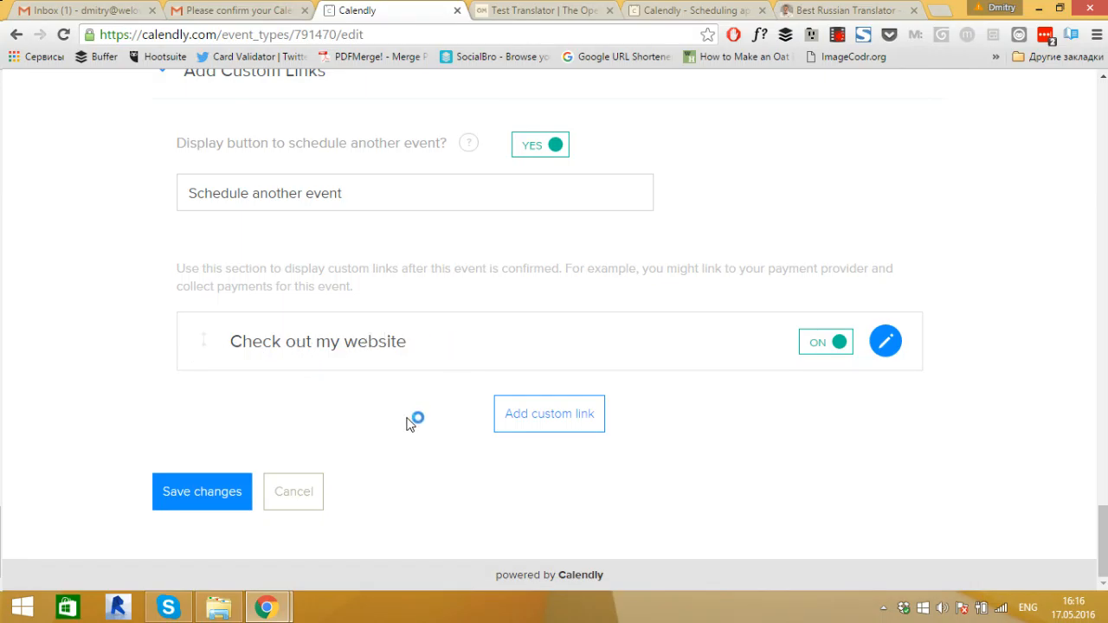
pyautogui.click(190, 493)
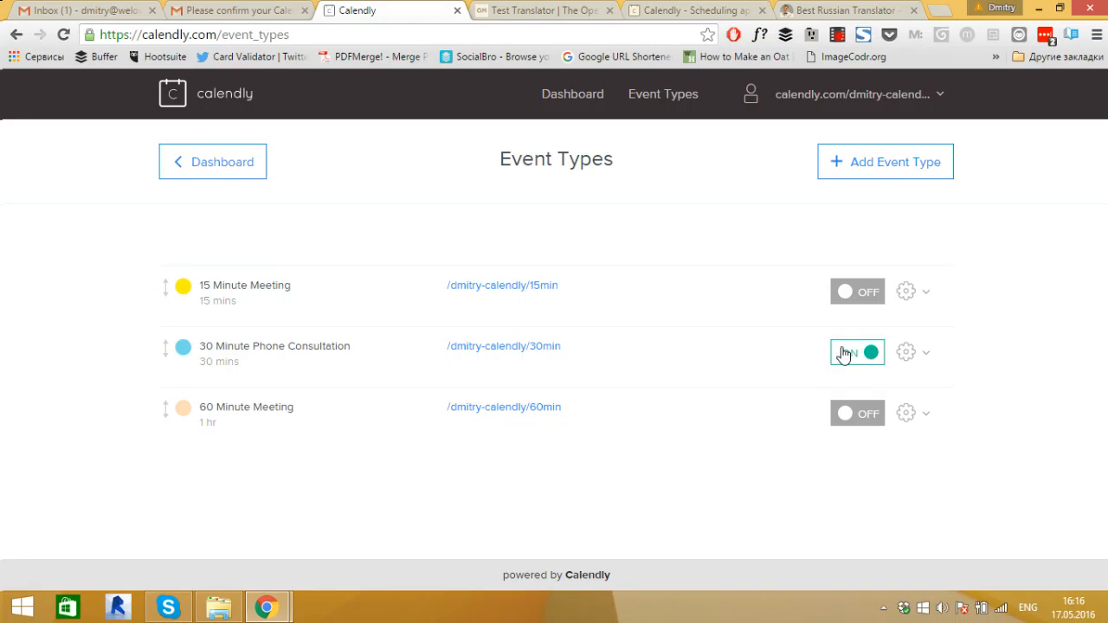
# Step: Open the embed options of the 30 Minute Phone Consultation and view the Popup Widget version
pyautogui.click(924, 362)
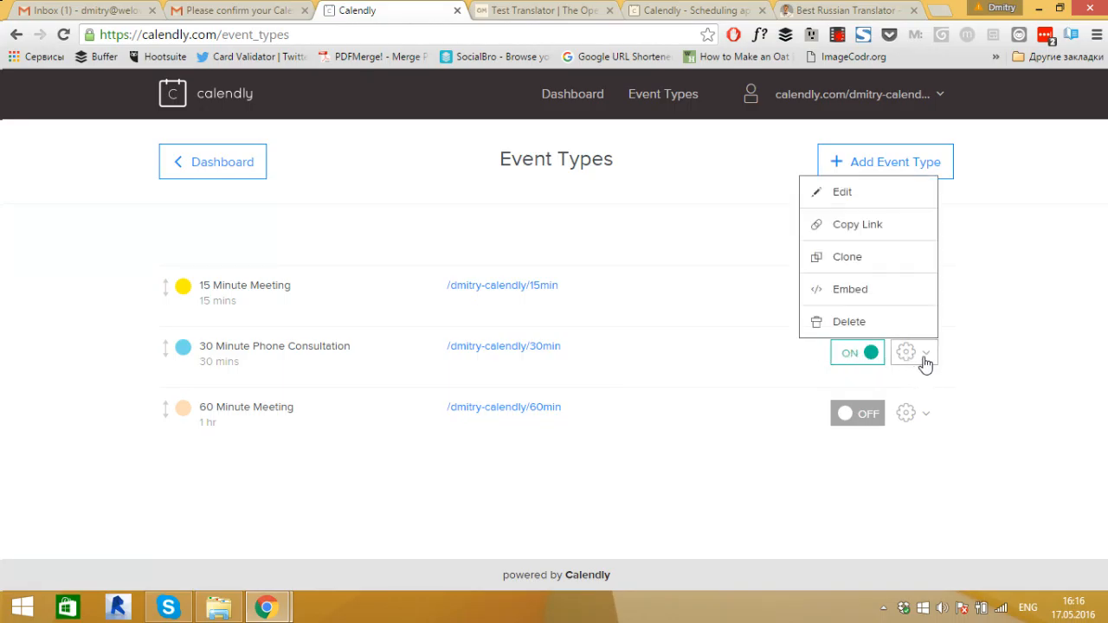
pyautogui.click(869, 294)
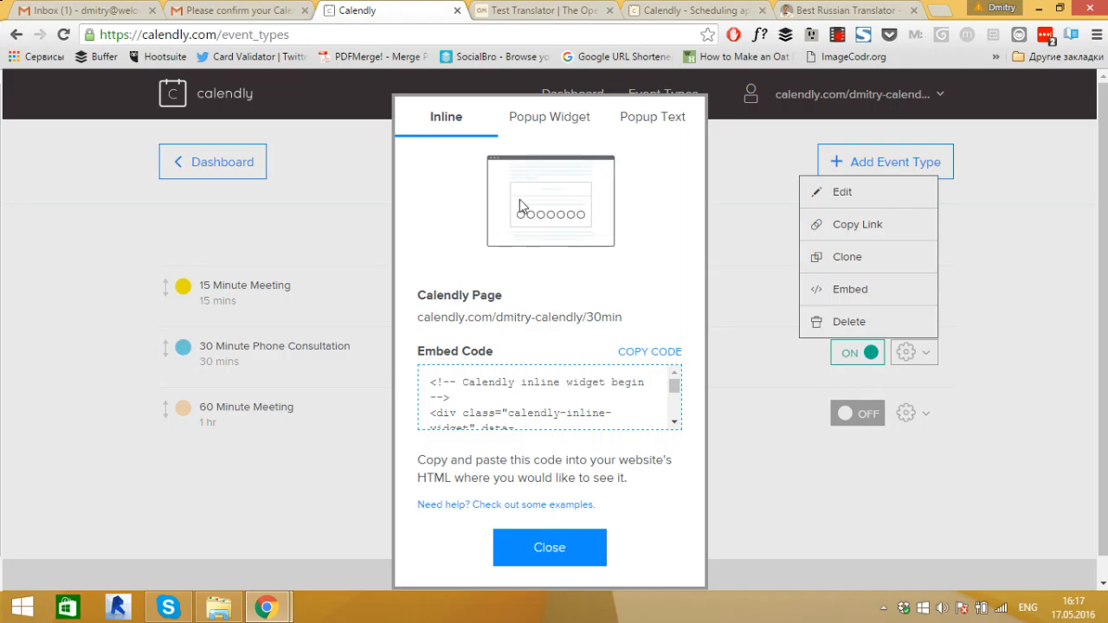
pyautogui.click(549, 127)
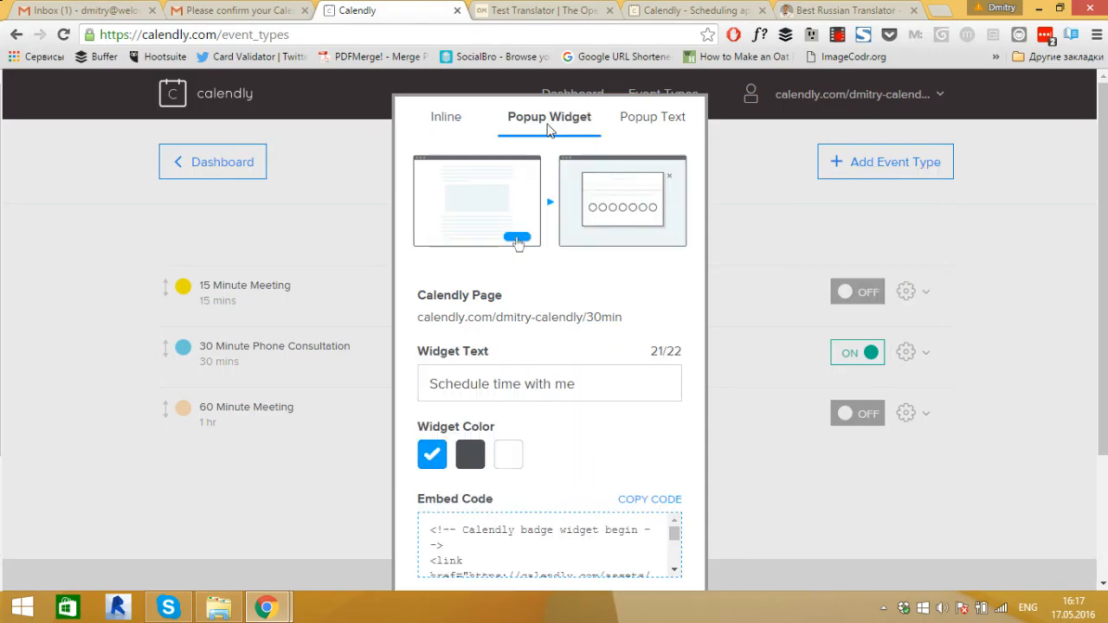